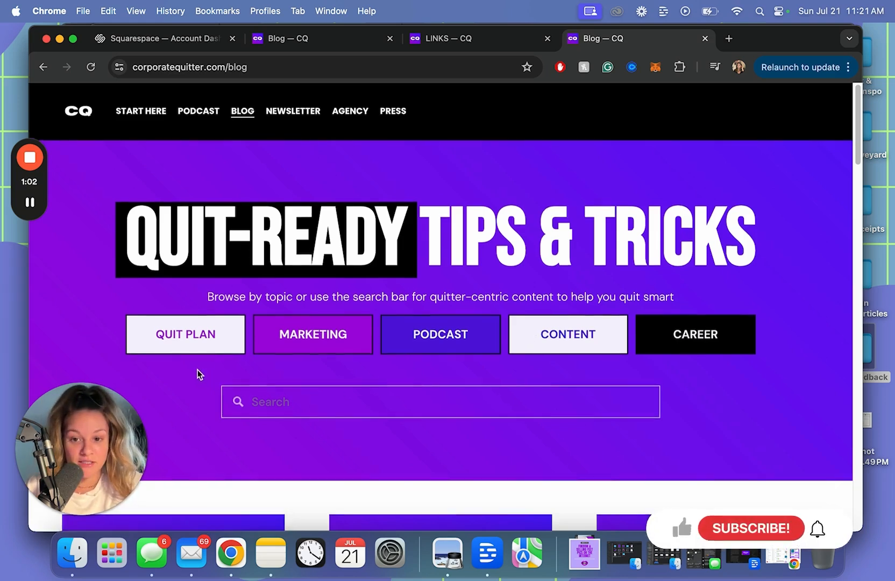
Scroll down the live CQ blog page below its Quit-Ready Tips & Tricks header
{"action": "scroll", "coordinate": [200, 366], "scroll_direction": "down", "scroll_amount": 1}
Browse the Podcast category's posts, then bring up the Start Here links page in the editor
{"action": "scroll", "coordinate": [199, 366], "scroll_direction": "down", "scroll_amount": 3}
{"action": "left_click", "coordinate": [428, 210]}
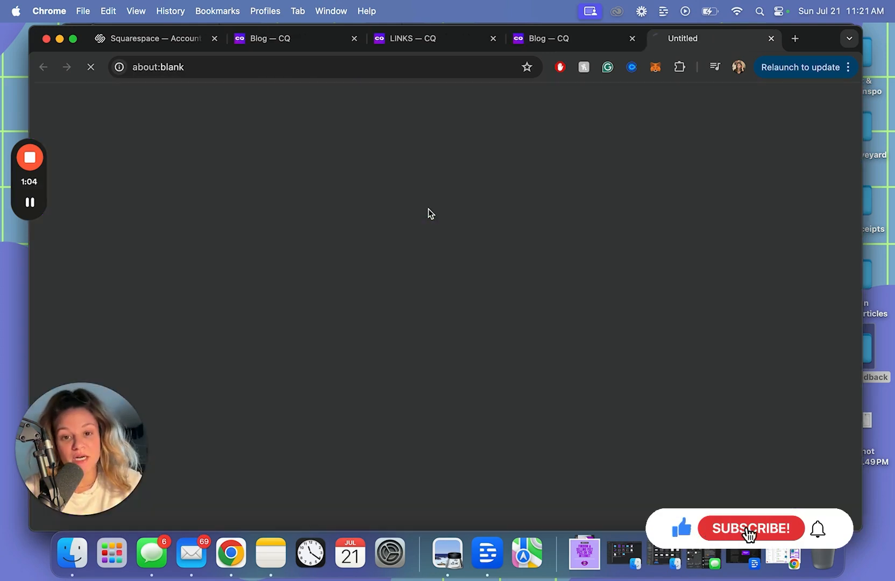
{"action": "scroll", "coordinate": [486, 230], "scroll_direction": "down", "scroll_amount": 5}
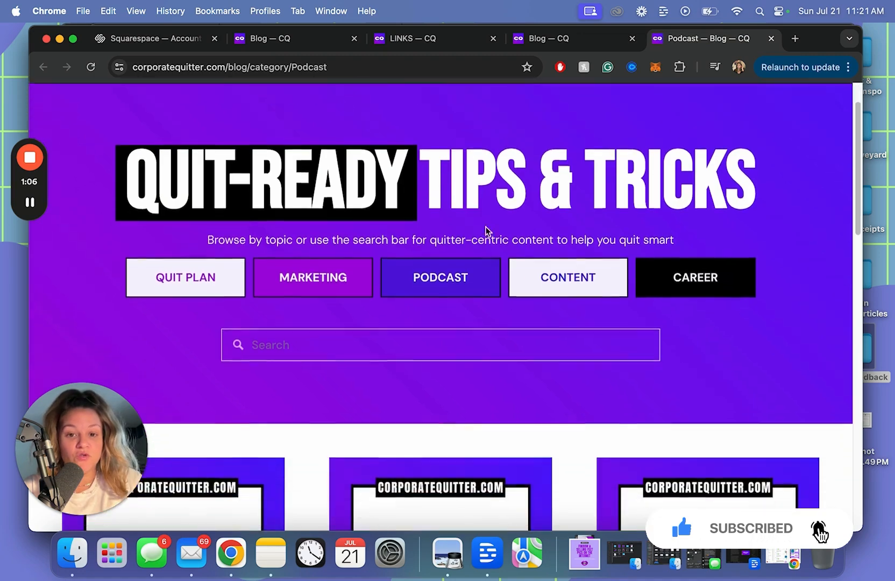
{"action": "scroll", "coordinate": [466, 290], "scroll_direction": "down", "scroll_amount": 5}
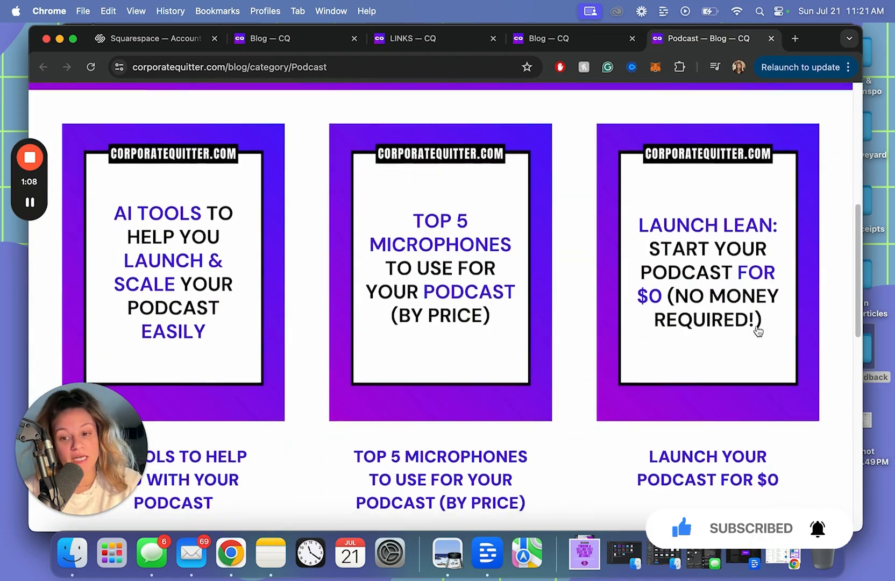
{"action": "scroll", "coordinate": [756, 330], "scroll_direction": "down", "scroll_amount": 1}
{"action": "scroll", "coordinate": [756, 330], "scroll_direction": "up", "scroll_amount": 10}
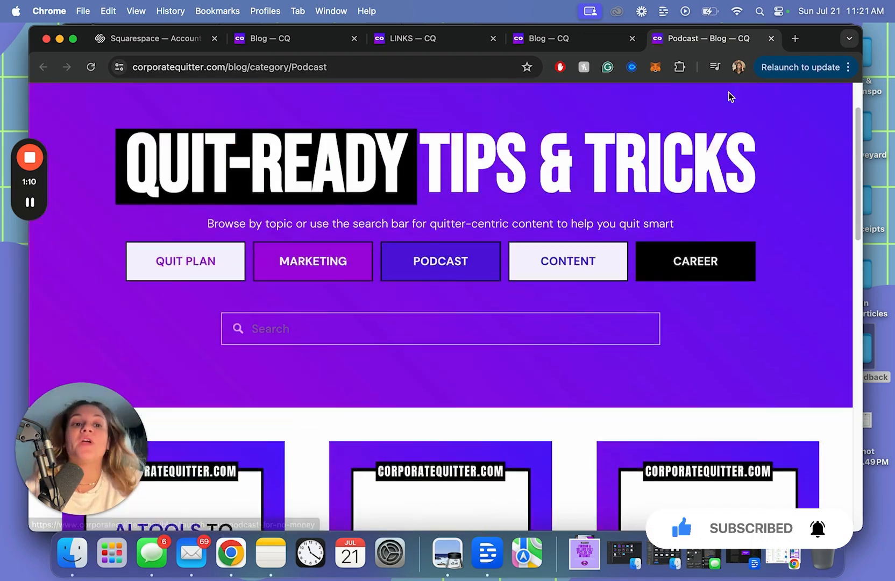
{"action": "scroll", "coordinate": [646, 139], "scroll_direction": "up", "scroll_amount": 2}
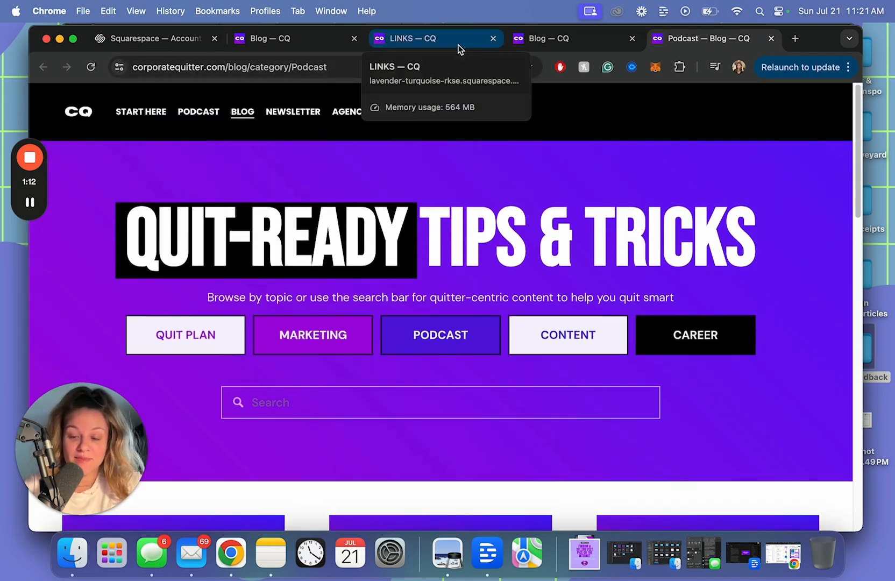
{"action": "left_click", "coordinate": [460, 49]}
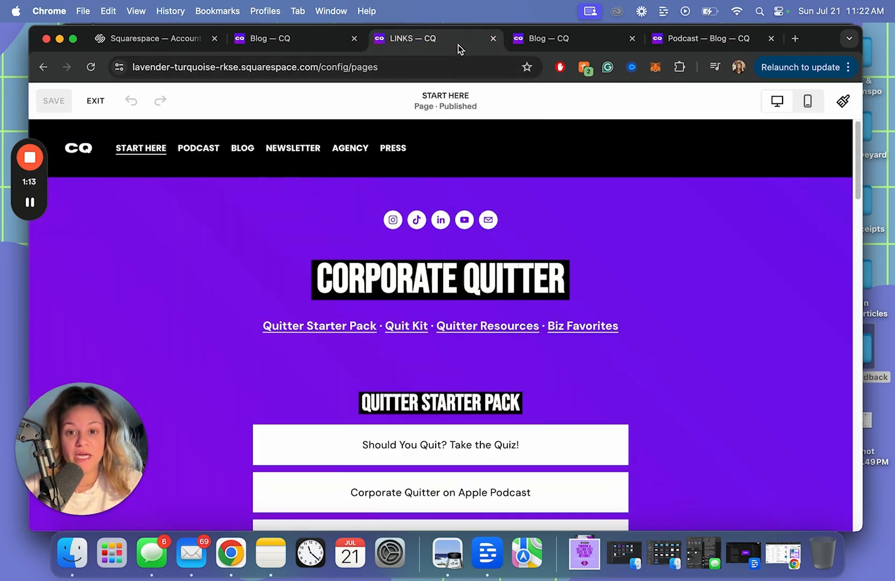
Confirm Quitter Starter Pack links to #quitter-starter-pack, then go to the Blog page
{"action": "left_click", "coordinate": [309, 330]}
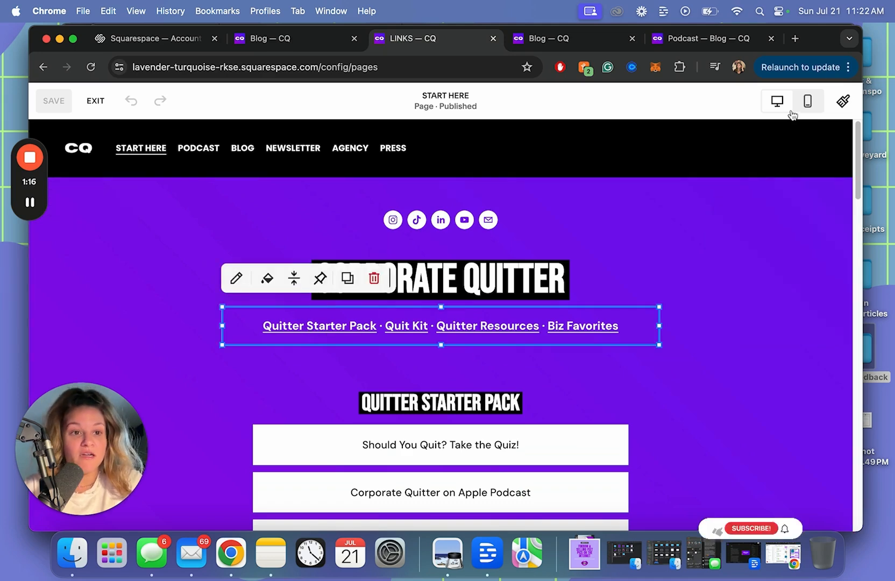
{"action": "left_click", "coordinate": [322, 326]}
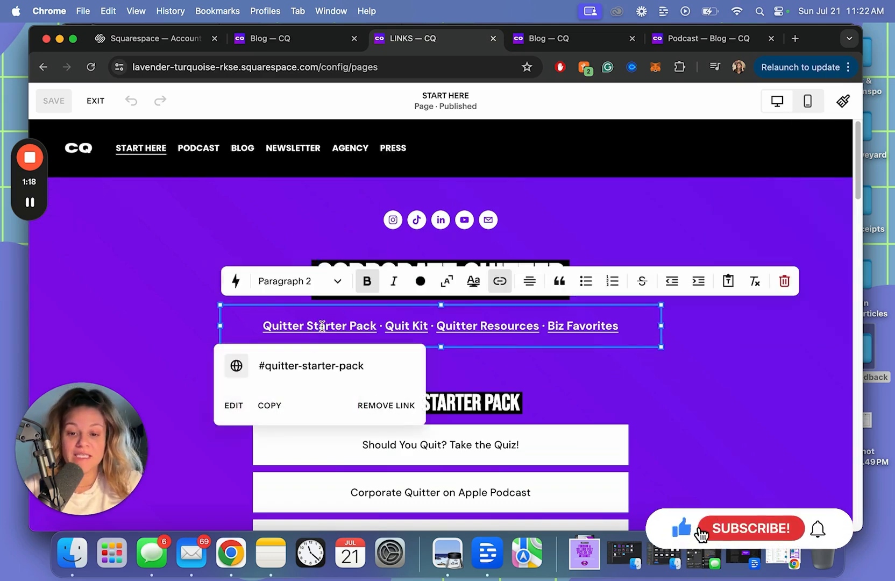
{"action": "scroll", "coordinate": [581, 366], "scroll_direction": "down", "scroll_amount": 3}
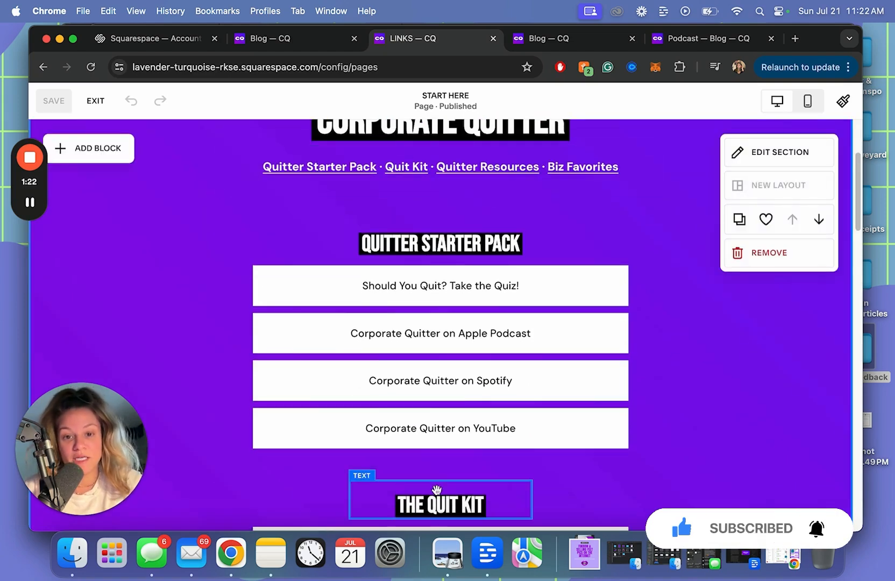
{"action": "scroll", "coordinate": [438, 484], "scroll_direction": "down", "scroll_amount": 1}
{"action": "scroll", "coordinate": [440, 484], "scroll_direction": "down", "scroll_amount": 1}
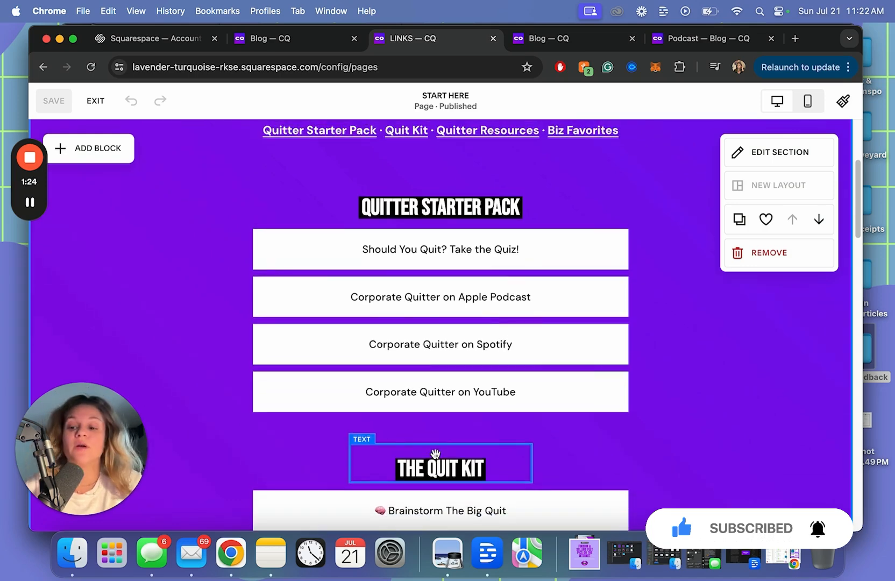
{"action": "scroll", "coordinate": [433, 454], "scroll_direction": "up", "scroll_amount": 3}
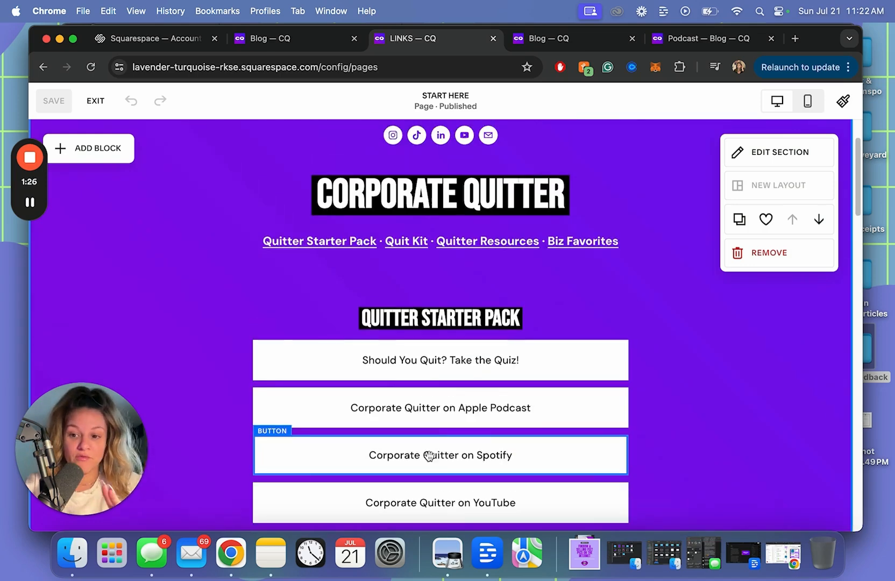
{"action": "left_click", "coordinate": [183, 38]}
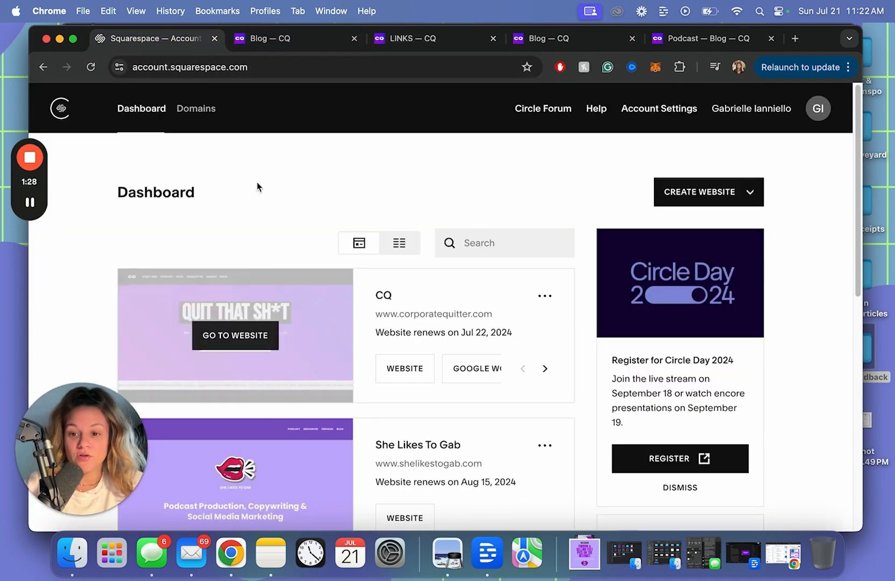
{"action": "left_click", "coordinate": [276, 34]}
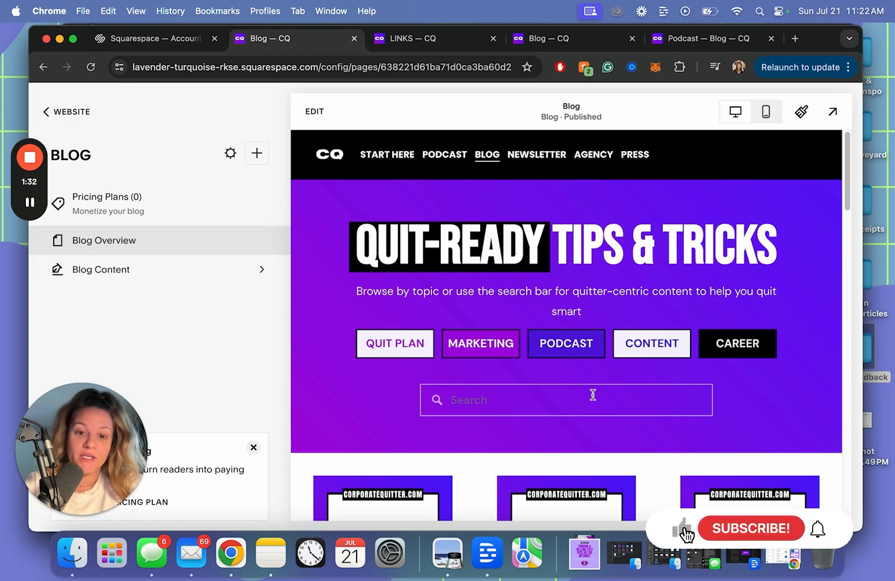
Edit the Blog page and insert a blank section below the purple header banner
{"action": "left_click", "coordinate": [314, 114]}
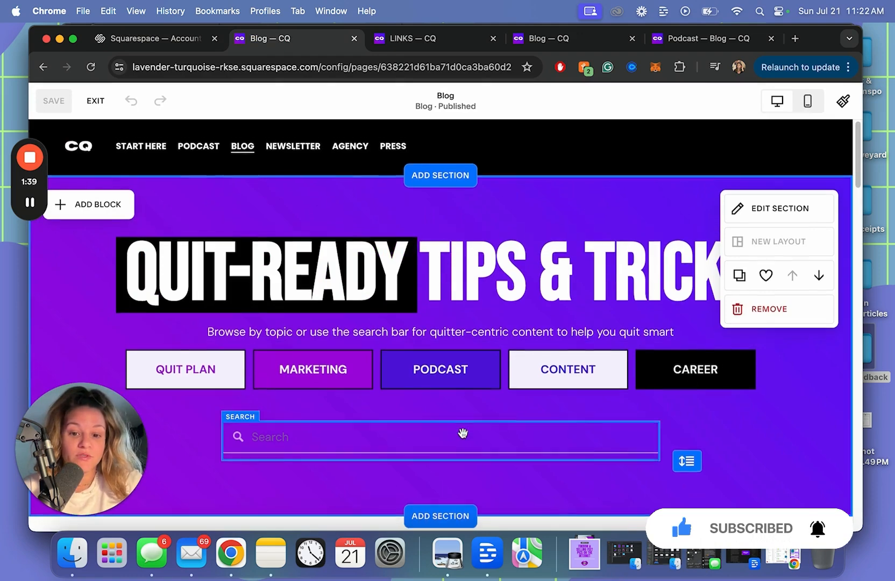
{"action": "scroll", "coordinate": [463, 432], "scroll_direction": "down", "scroll_amount": 1}
{"action": "left_click", "coordinate": [442, 497]}
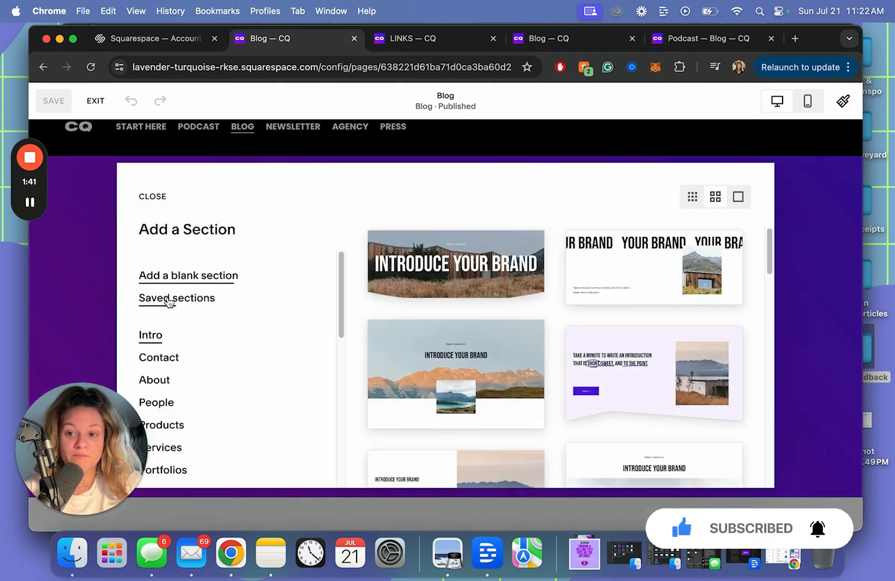
{"action": "left_click", "coordinate": [181, 276]}
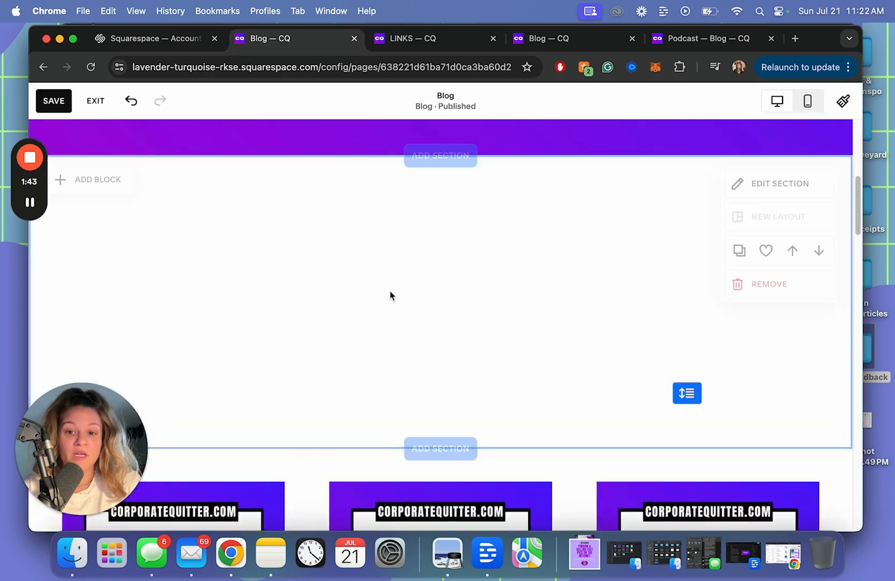
Add a text block to the new section reading 'Health Meal Plans'
{"action": "left_click", "coordinate": [90, 188]}
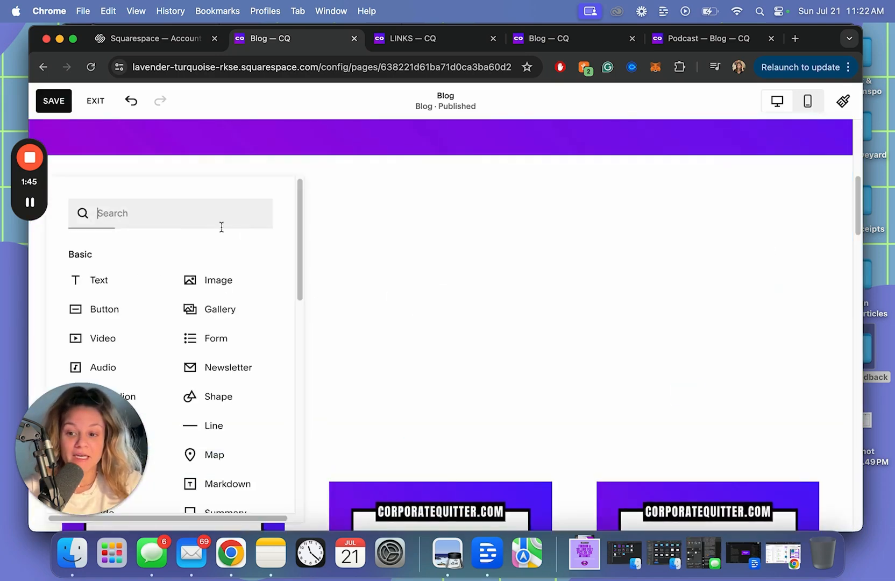
{"action": "left_click", "coordinate": [123, 283]}
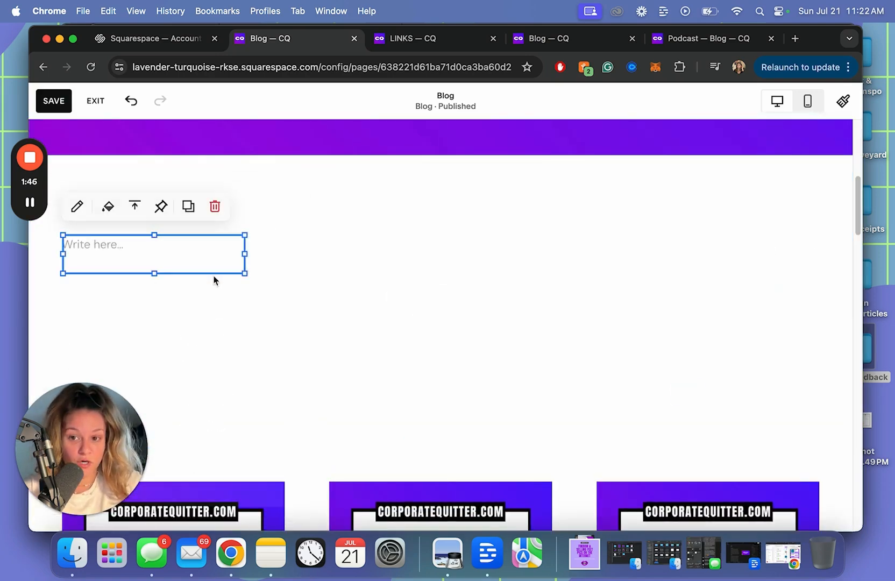
{"action": "left_click", "coordinate": [196, 215]}
{"action": "left_click", "coordinate": [183, 245]}
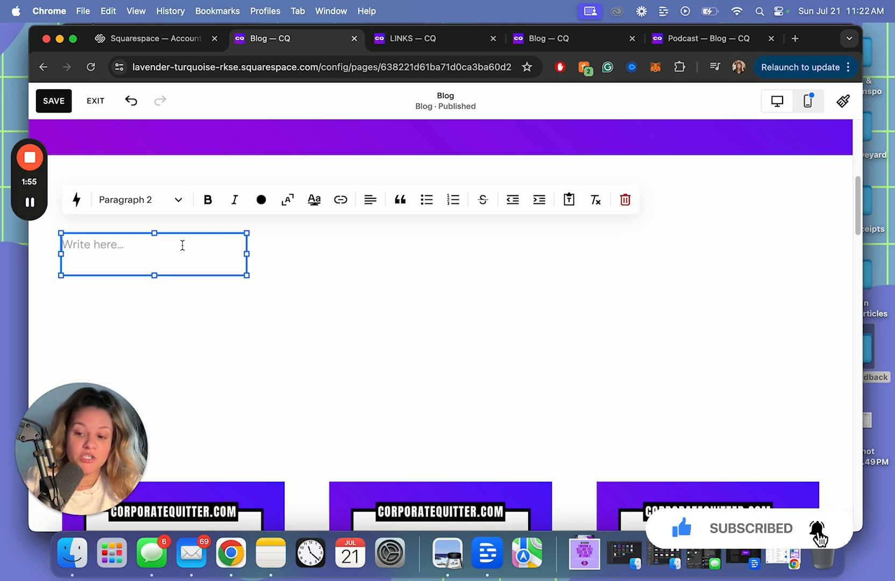
{"action": "type", "text": "Health Meal Plans"}
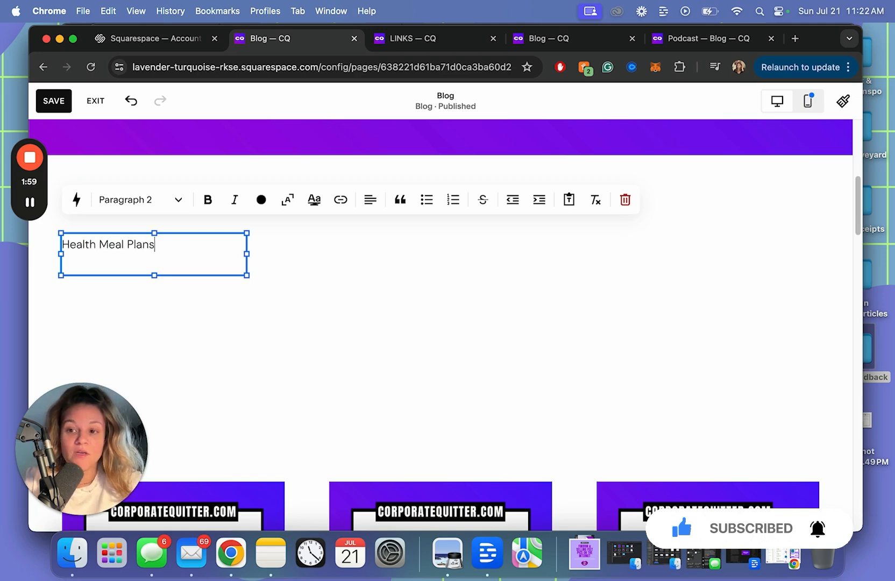
Link the Health Meal Plans text to an https web address
{"action": "triple_click", "coordinate": [181, 245]}
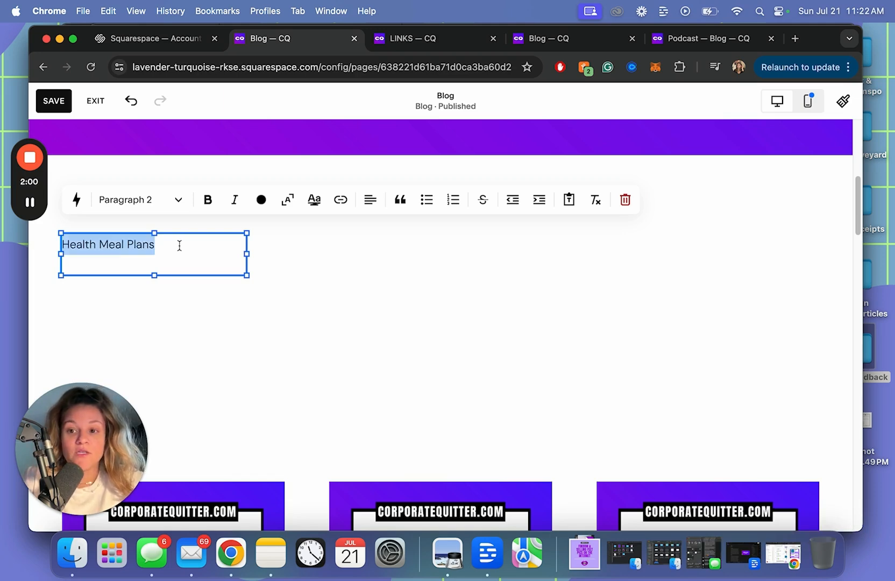
{"action": "left_click", "coordinate": [341, 201]}
{"action": "left_click", "coordinate": [297, 269]}
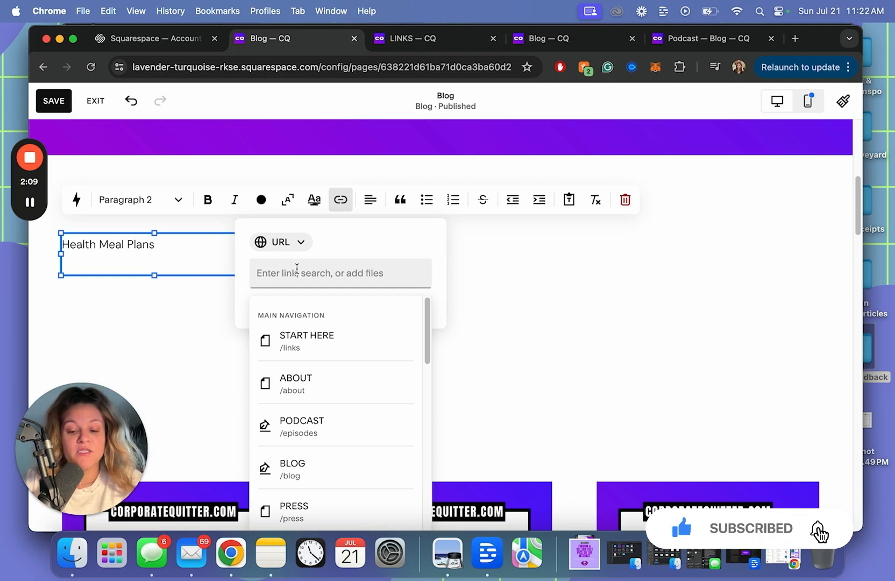
{"action": "type", "text": "htt"}
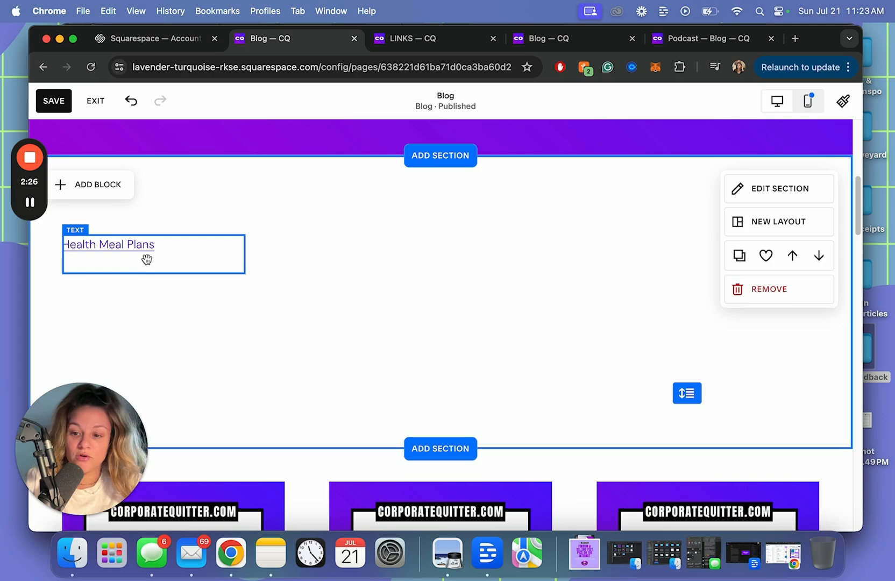
Give the Health Meal Plans block a background fill with a thin solid border
{"action": "left_click_drag", "start_coordinate": [148, 254], "coordinate": [434, 256]}
{"action": "scroll", "coordinate": [446, 250], "scroll_direction": "up", "scroll_amount": 5}
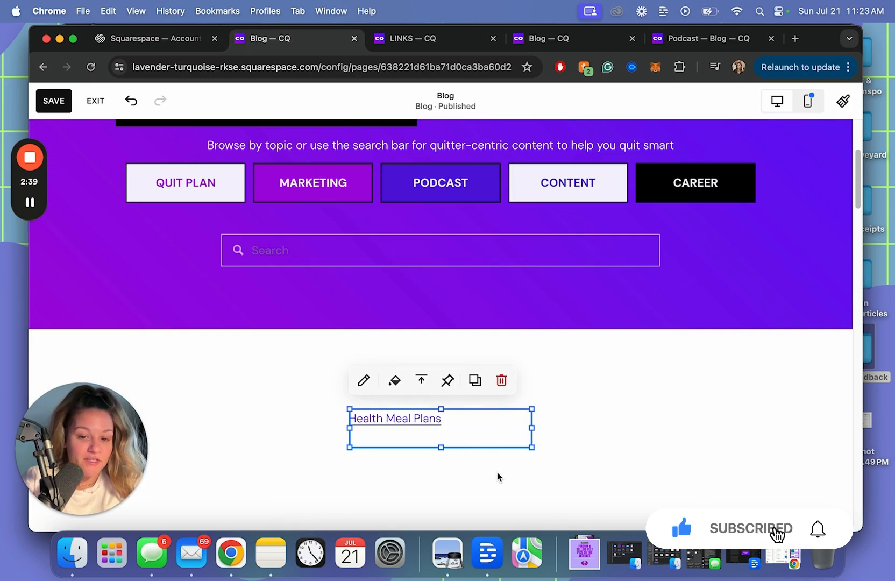
{"action": "left_click", "coordinate": [395, 387]}
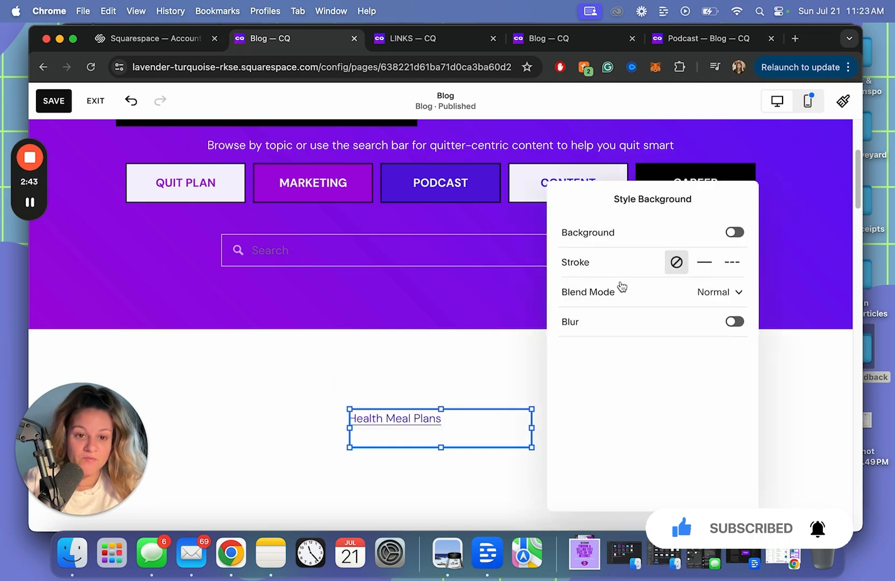
{"action": "left_click", "coordinate": [735, 233]}
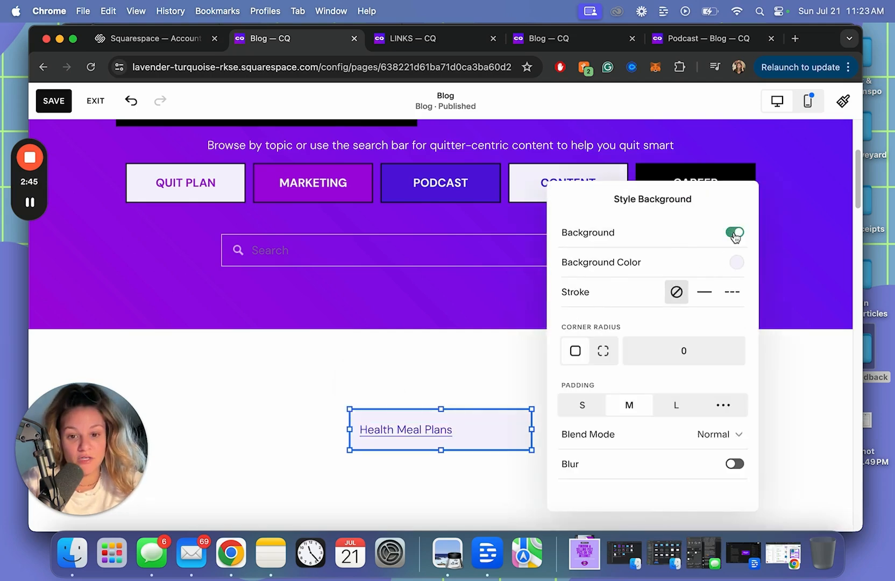
{"action": "left_click", "coordinate": [704, 298]}
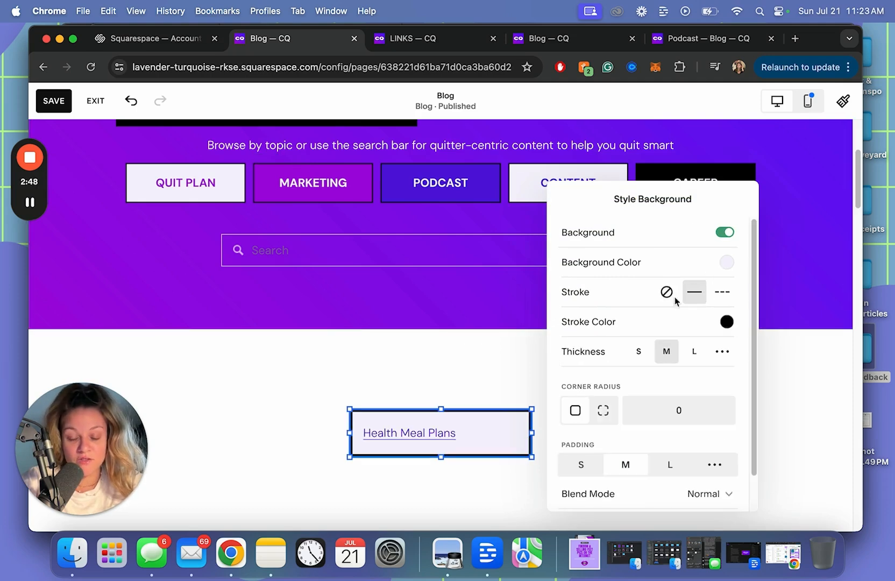
{"action": "left_click", "coordinate": [640, 354]}
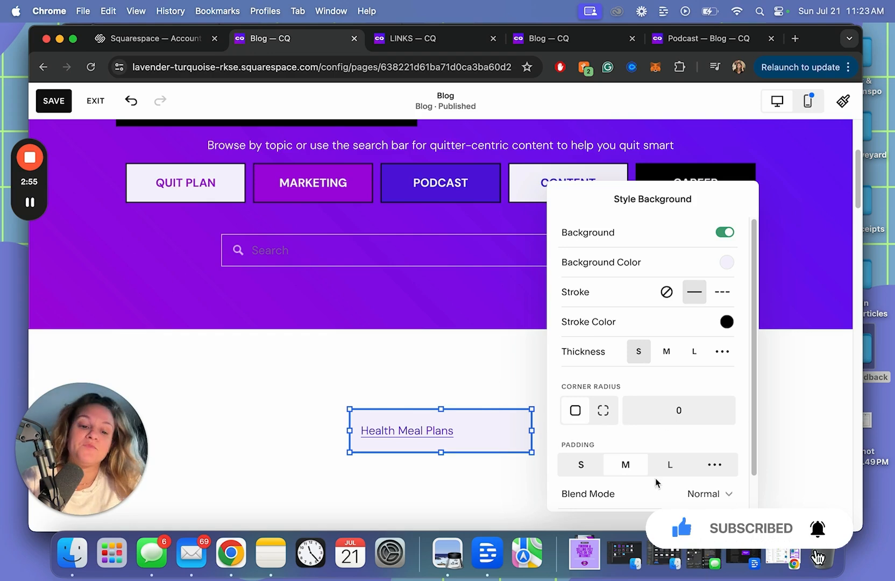
Set the block's padding to M and its background colour to purple
{"action": "left_click", "coordinate": [582, 466]}
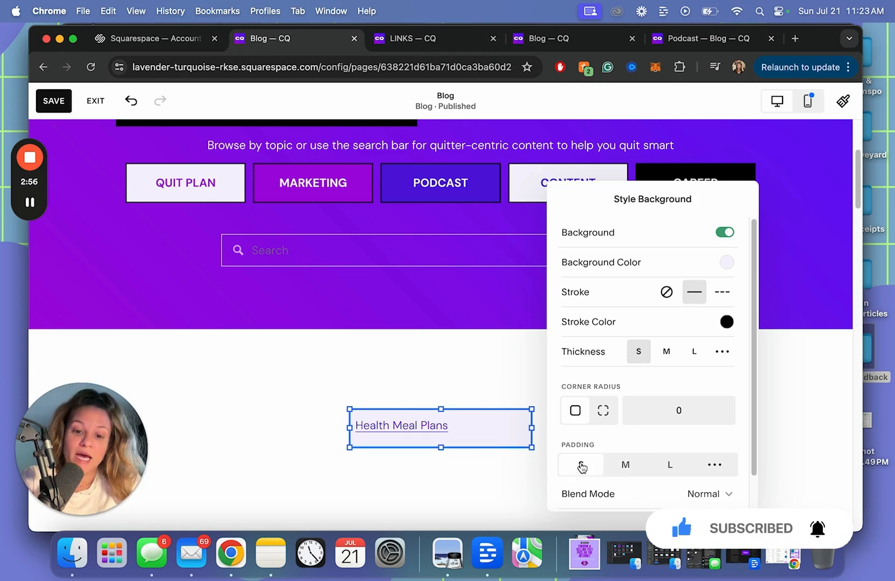
{"action": "left_click", "coordinate": [625, 466]}
{"action": "scroll", "coordinate": [625, 465], "scroll_direction": "down", "scroll_amount": 2}
{"action": "scroll", "coordinate": [732, 334], "scroll_direction": "up", "scroll_amount": 1}
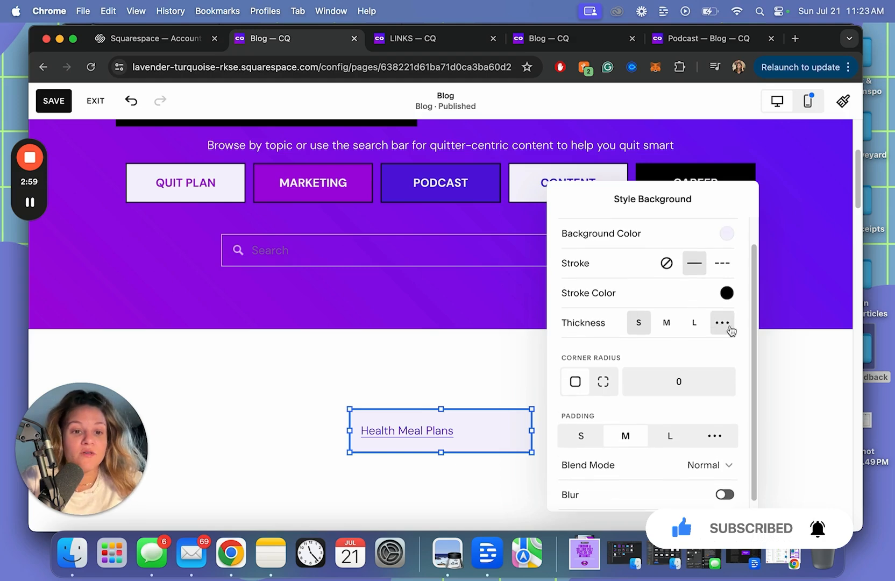
{"action": "left_click", "coordinate": [727, 244]}
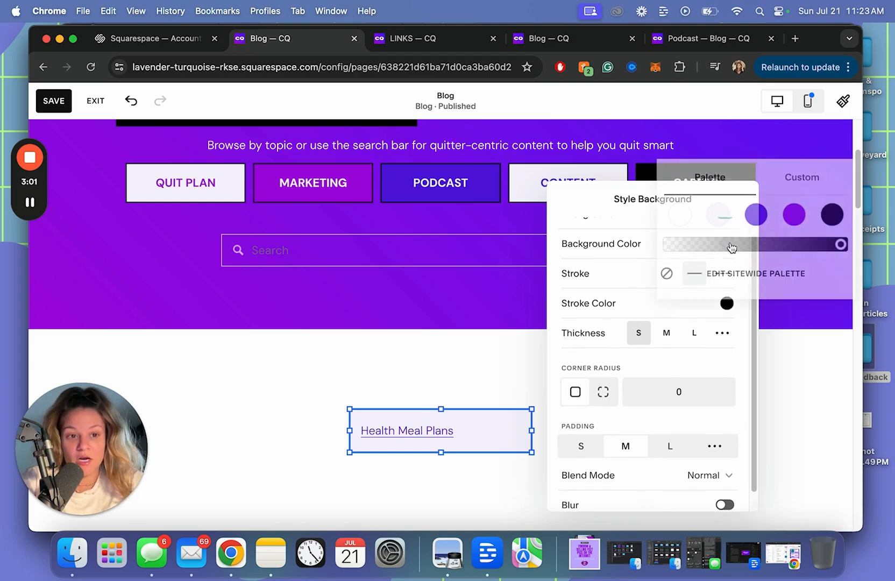
{"action": "left_click", "coordinate": [795, 214]}
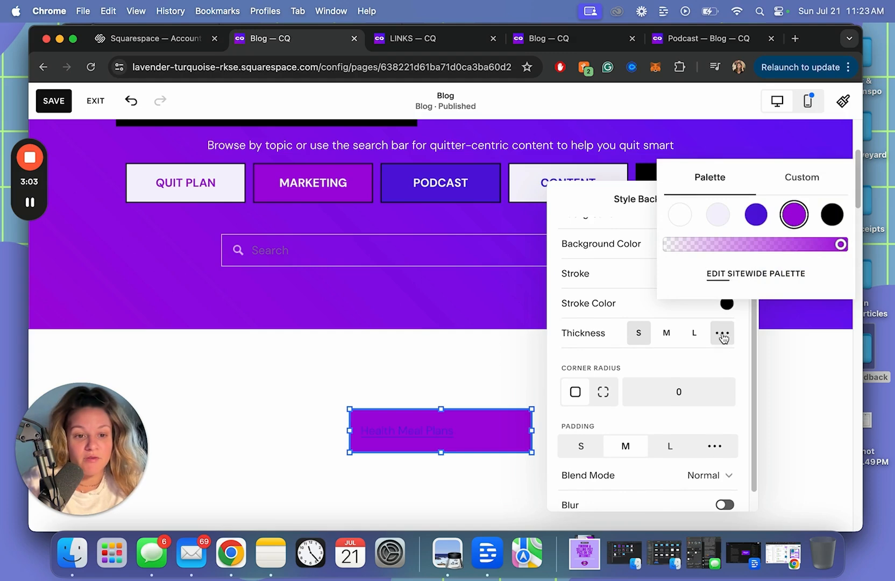
{"action": "left_click", "coordinate": [682, 315]}
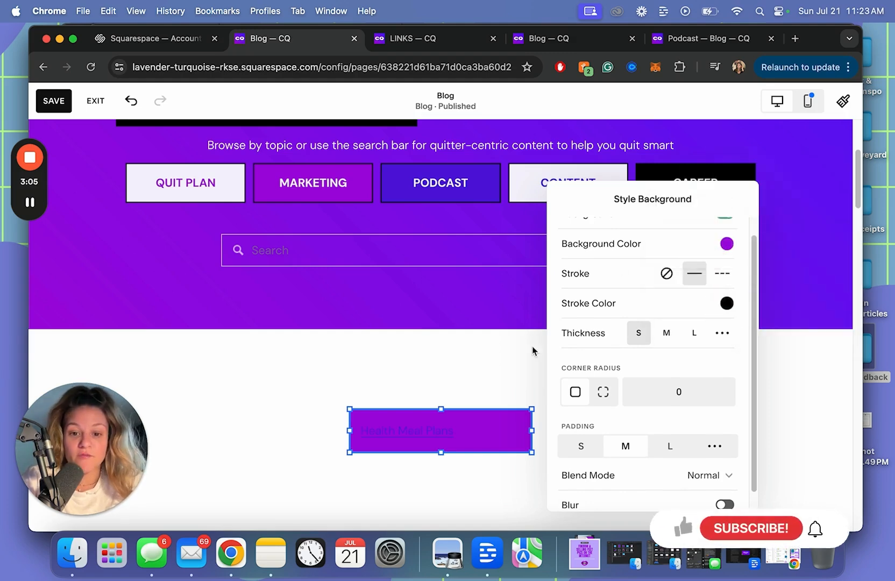
{"action": "left_click", "coordinate": [418, 428]}
{"action": "double_click", "coordinate": [419, 429]}
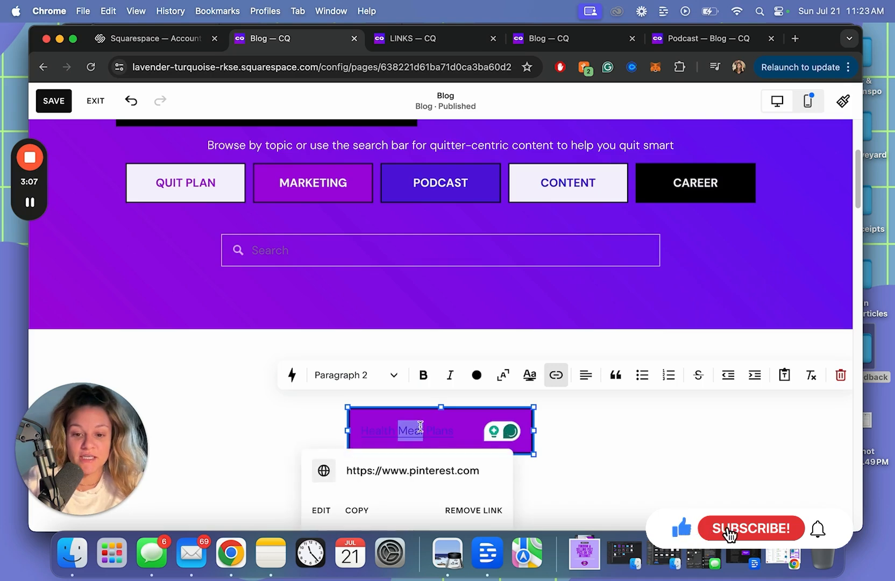
Make the Health Meal Plans text white, centred and bold
{"action": "triple_click", "coordinate": [420, 428]}
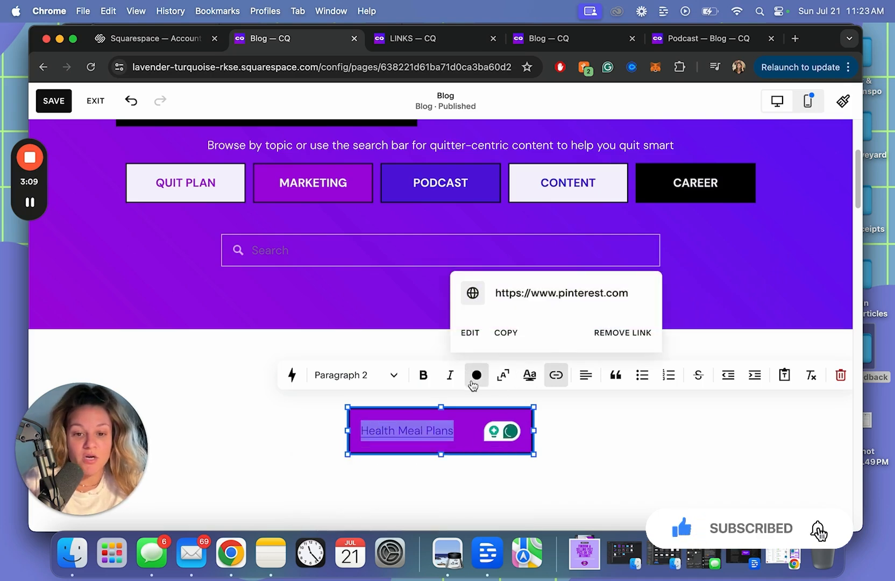
{"action": "left_click", "coordinate": [474, 378]}
{"action": "left_click", "coordinate": [417, 455]}
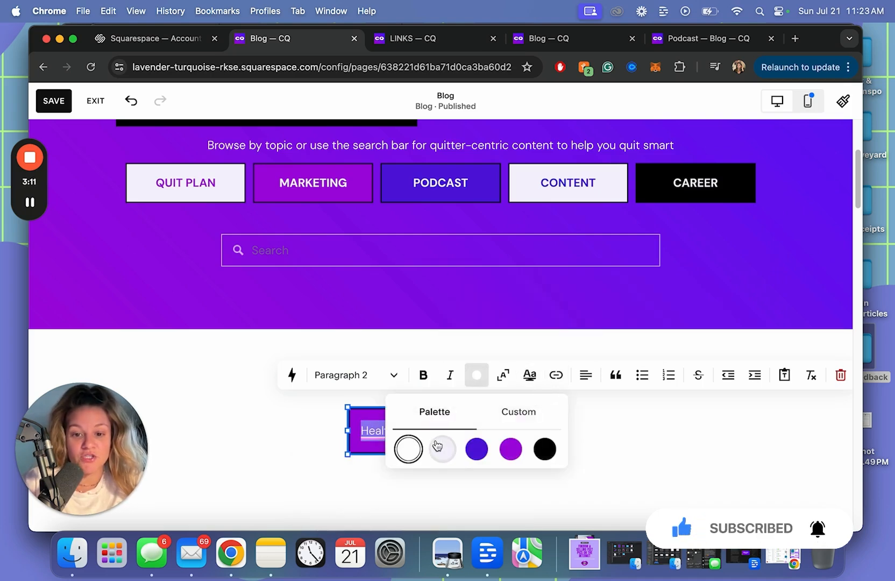
{"action": "left_click", "coordinate": [586, 375]}
{"action": "left_click", "coordinate": [573, 408]}
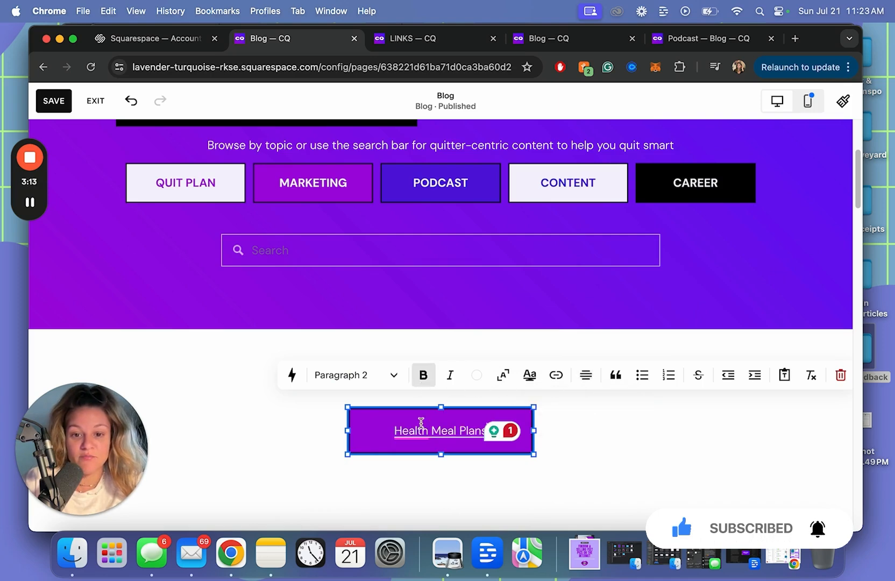
{"action": "triple_click", "coordinate": [422, 424]}
{"action": "left_click", "coordinate": [423, 376]}
{"action": "left_click", "coordinate": [562, 433]}
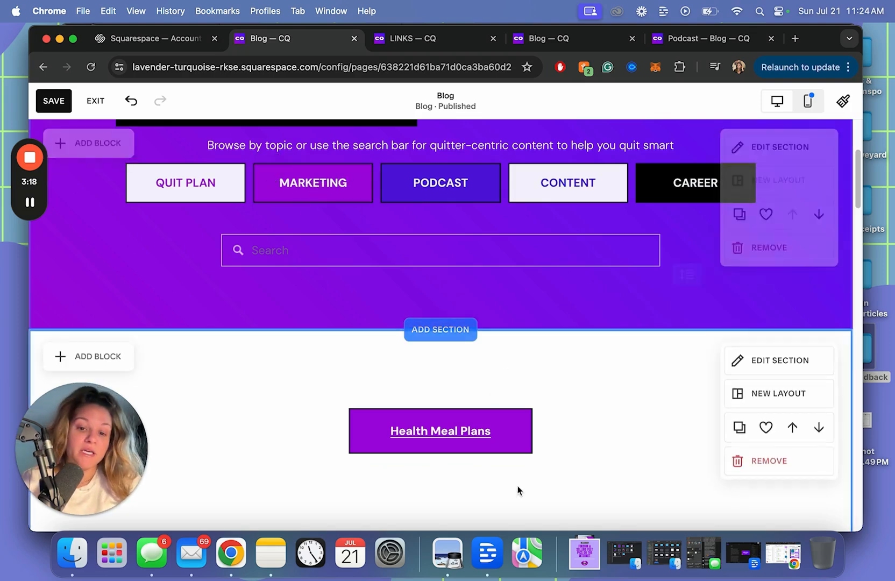
Dismiss the writing assistant popup and reselect the Health Meal Plans block for editing
{"action": "triple_click", "coordinate": [486, 430]}
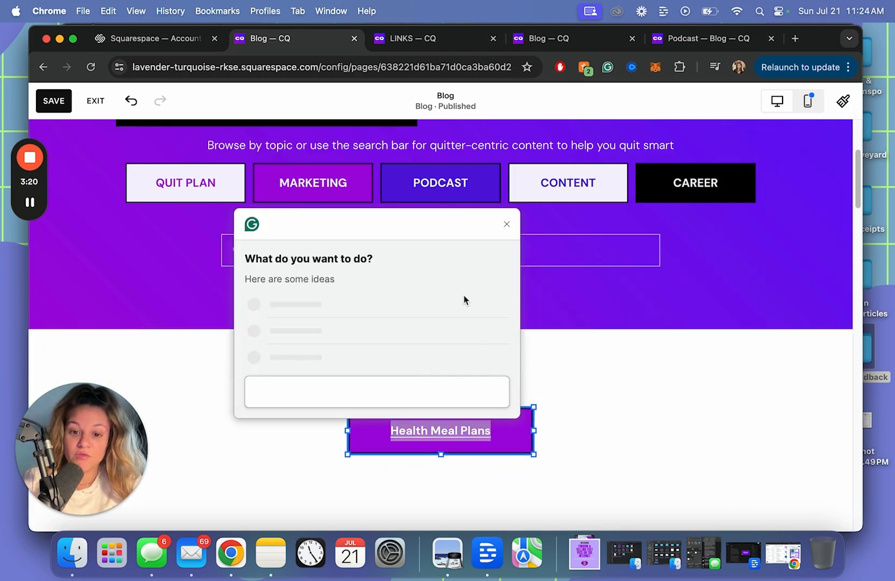
{"action": "left_click", "coordinate": [507, 224]}
{"action": "left_click", "coordinate": [489, 427]}
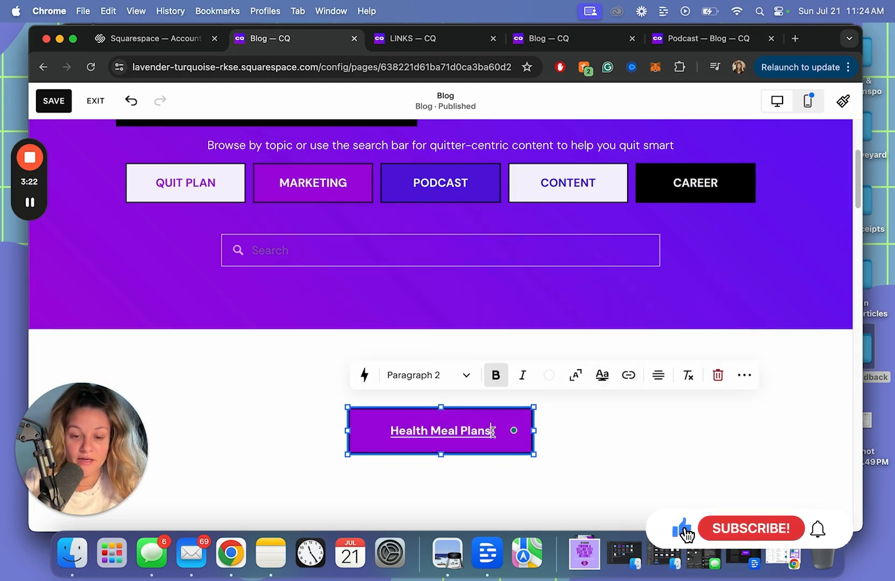
{"action": "left_click", "coordinate": [285, 441]}
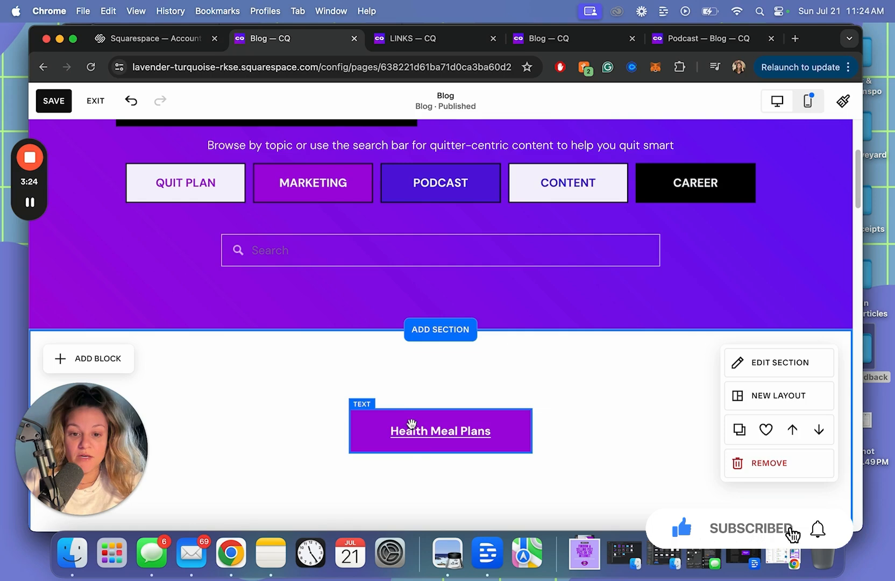
{"action": "left_click", "coordinate": [464, 432]}
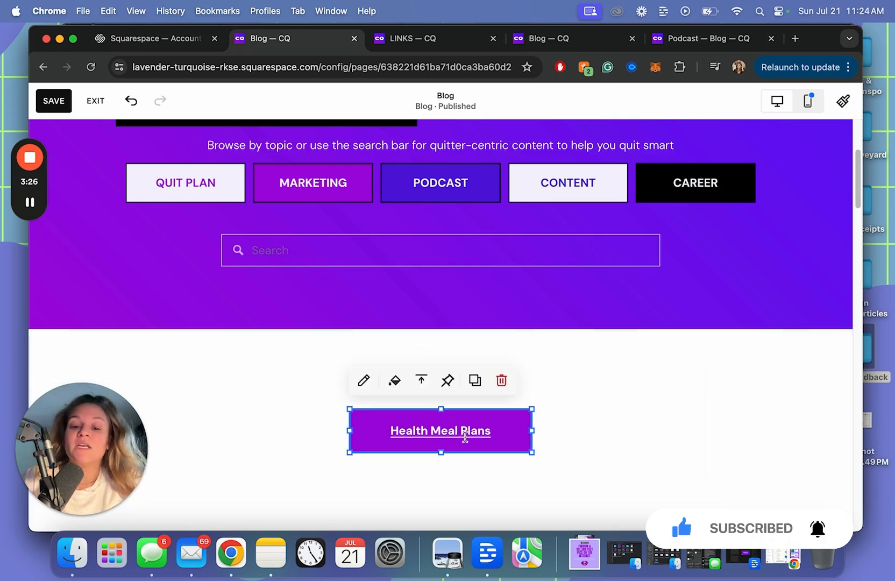
{"action": "left_click", "coordinate": [465, 435]}
Apply a thick 1em full-bar purple highlight to the Health Meal Plans text
{"action": "triple_click", "coordinate": [465, 436]}
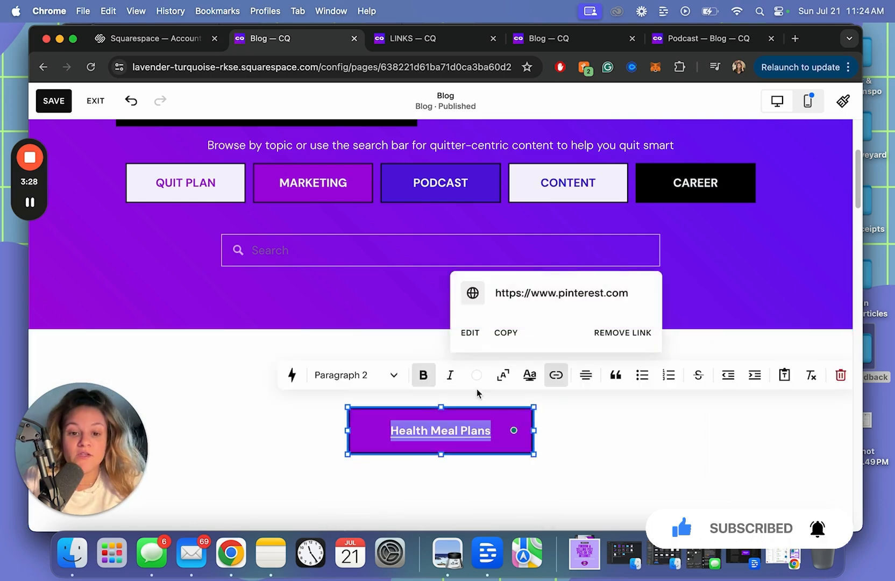
{"action": "left_click", "coordinate": [529, 377]}
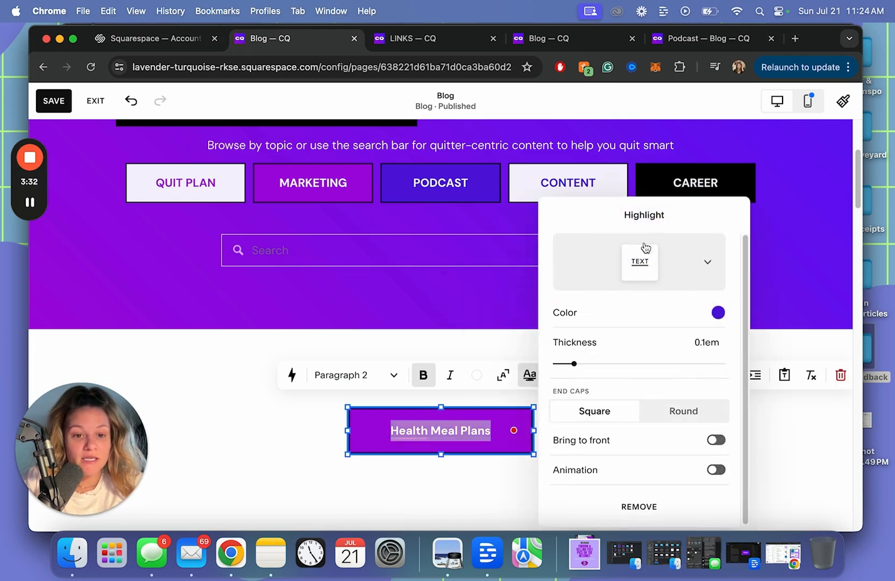
{"action": "left_click", "coordinate": [702, 273]}
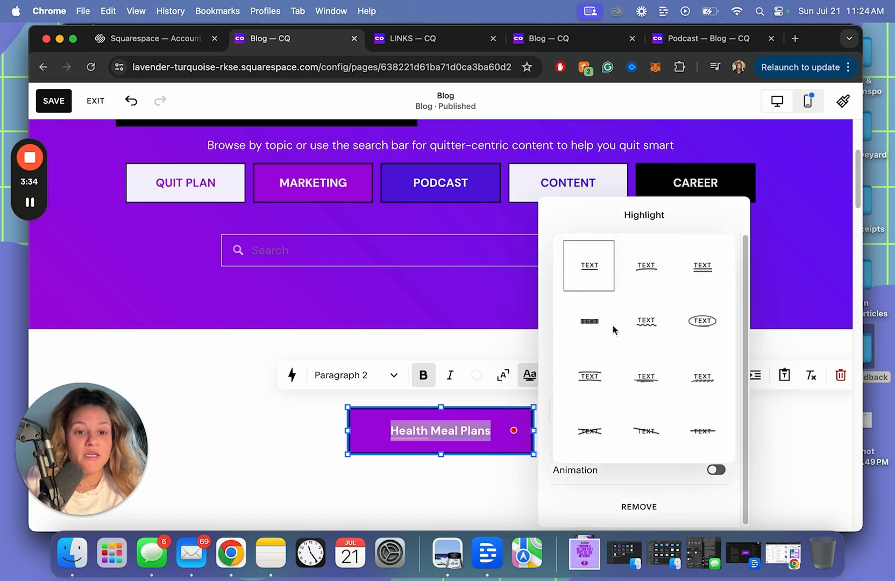
{"action": "left_click", "coordinate": [591, 327]}
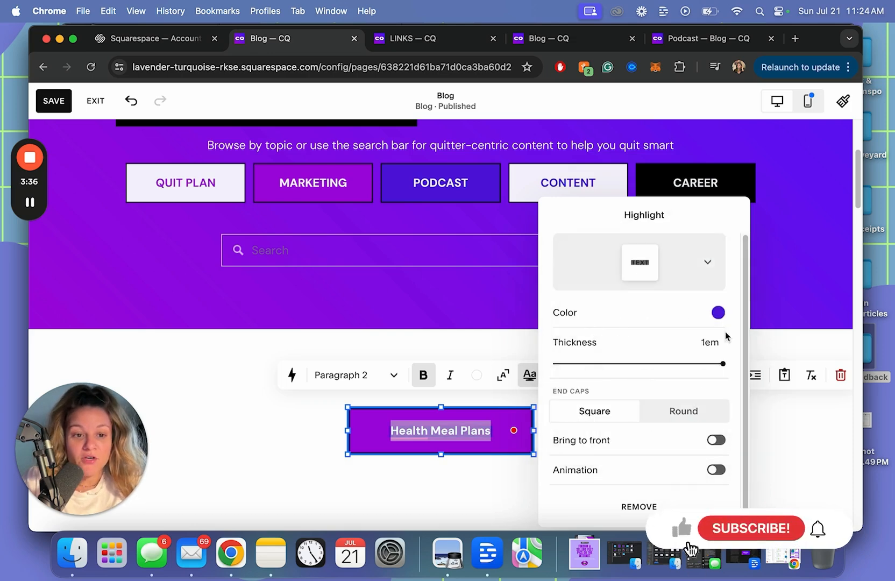
{"action": "left_click", "coordinate": [719, 313]}
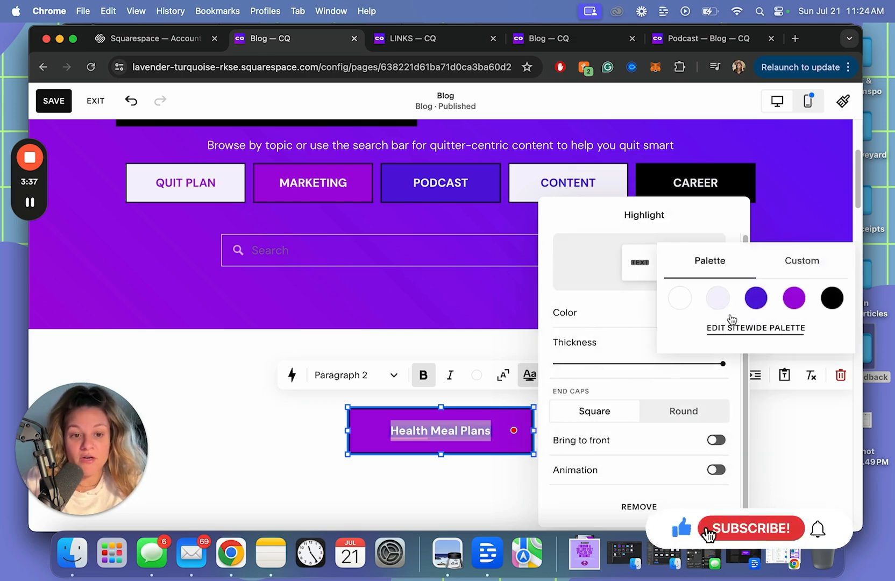
{"action": "left_click", "coordinate": [794, 298]}
{"action": "left_click", "coordinate": [635, 495]}
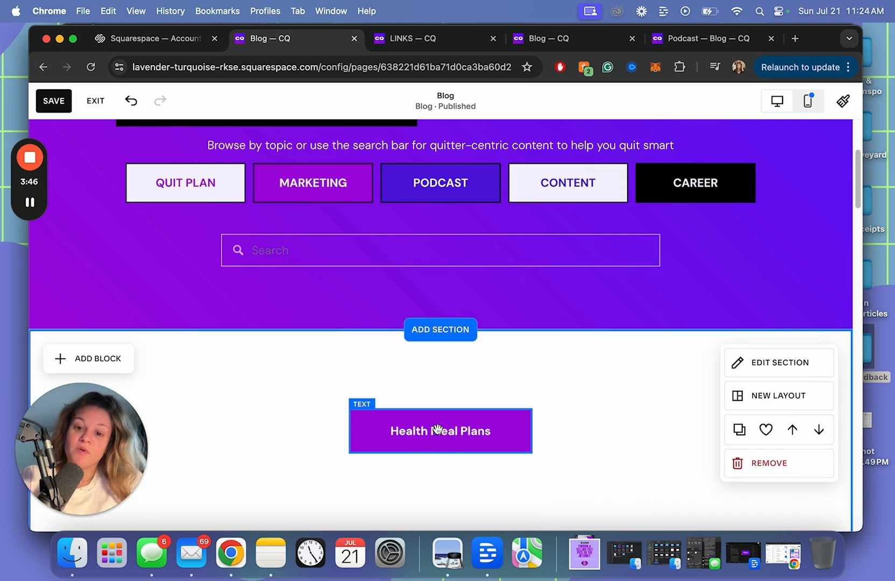
Move the Health Meal Plans button further left and set its padding to small
{"action": "left_click_drag", "start_coordinate": [438, 429], "coordinate": [310, 429]}
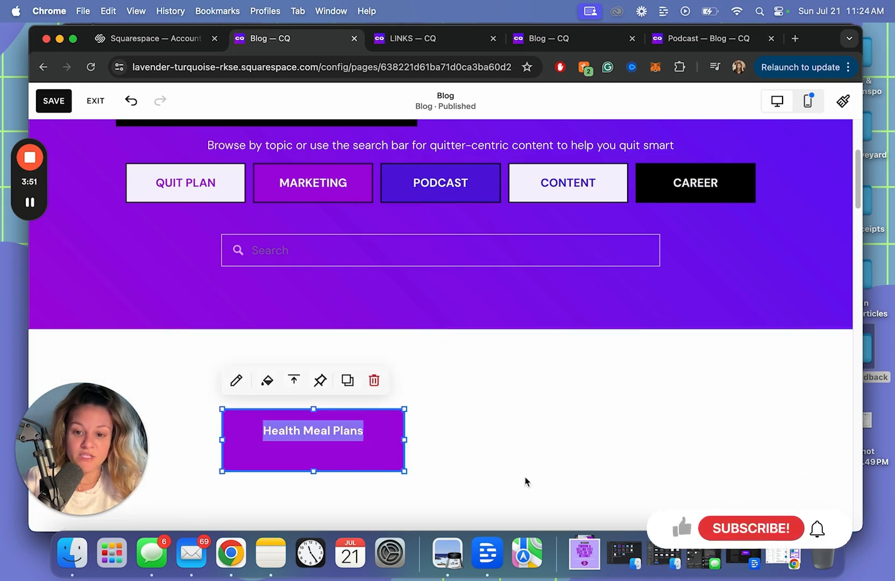
{"action": "left_click", "coordinate": [384, 445]}
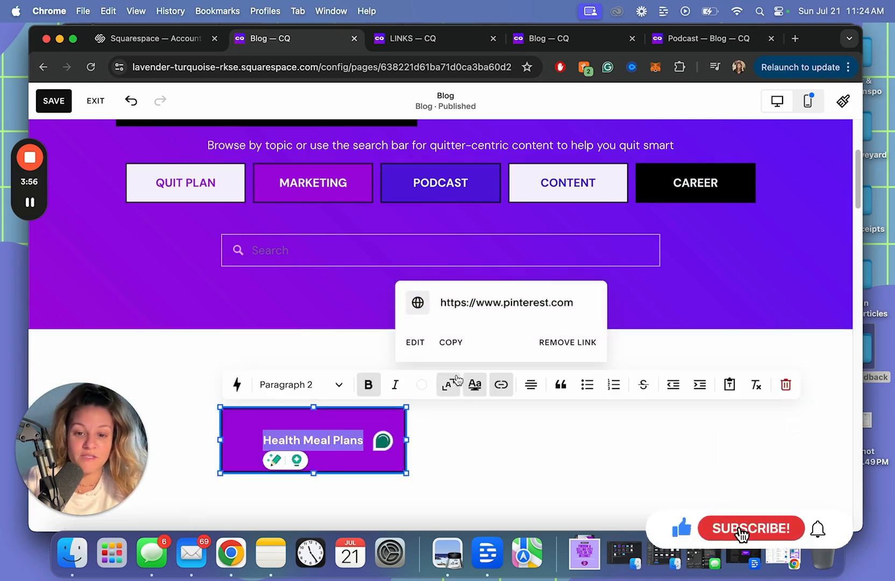
{"action": "left_click", "coordinate": [478, 465]}
{"action": "left_click", "coordinate": [335, 450]}
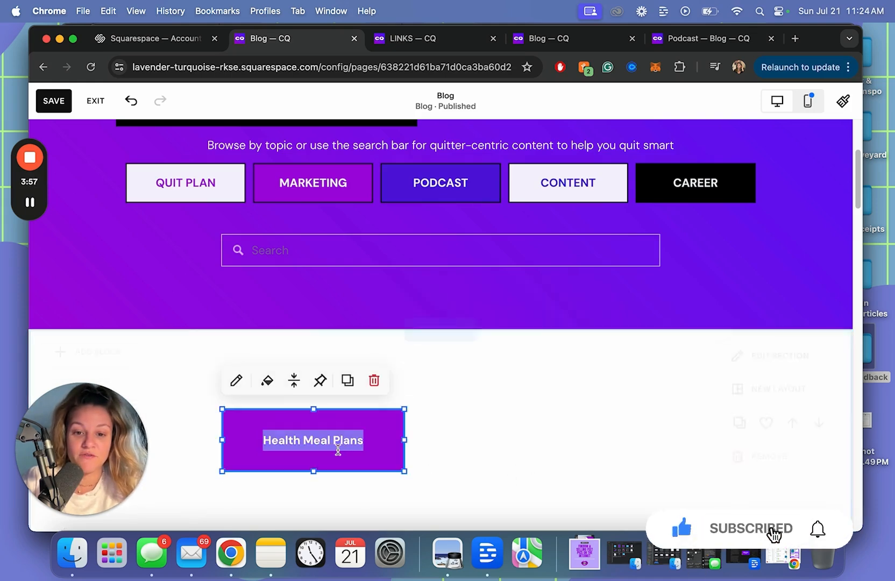
{"action": "left_click", "coordinate": [267, 381]}
{"action": "scroll", "coordinate": [517, 376], "scroll_direction": "down", "scroll_amount": 1}
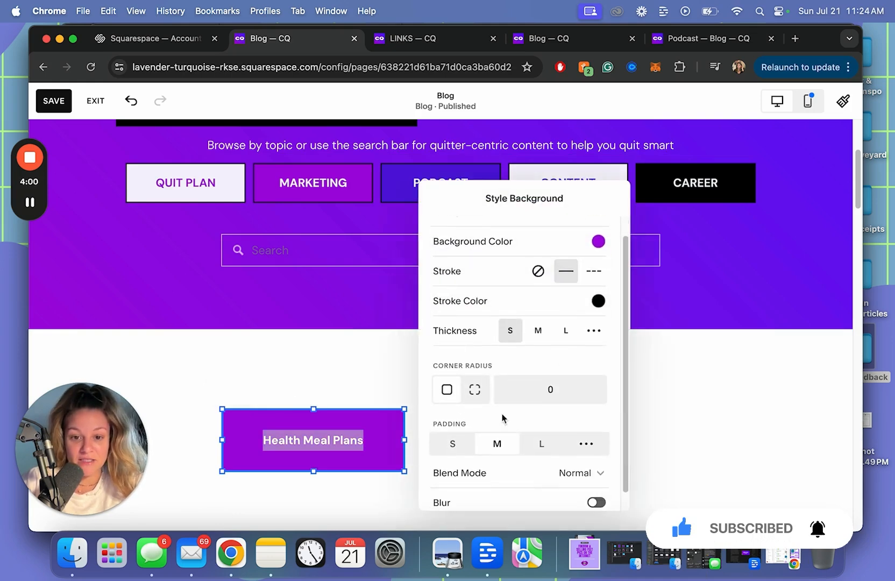
{"action": "left_click", "coordinate": [466, 449]}
Shrink the Health Meal Plans block's height to make the button slimmer
{"action": "left_click", "coordinate": [357, 451]}
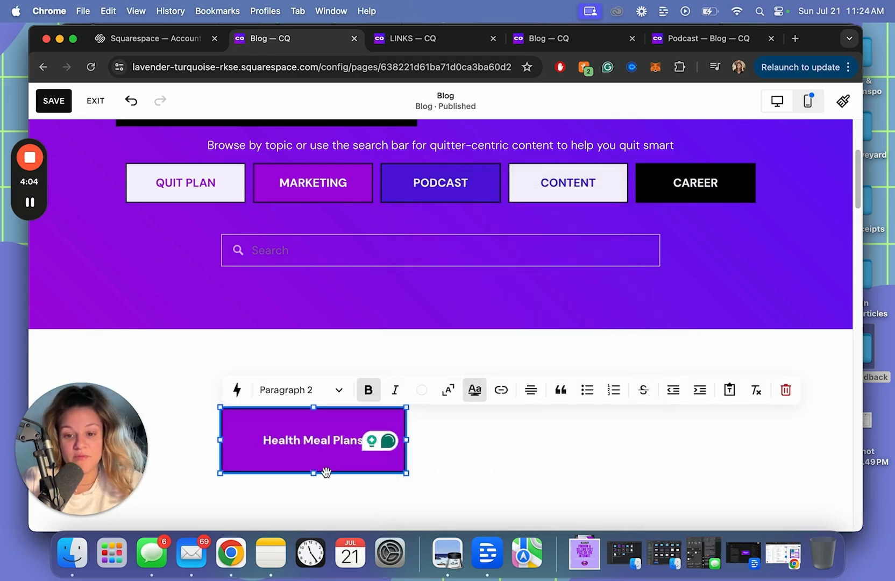
{"action": "left_click", "coordinate": [299, 475]}
{"action": "left_click", "coordinate": [357, 435]}
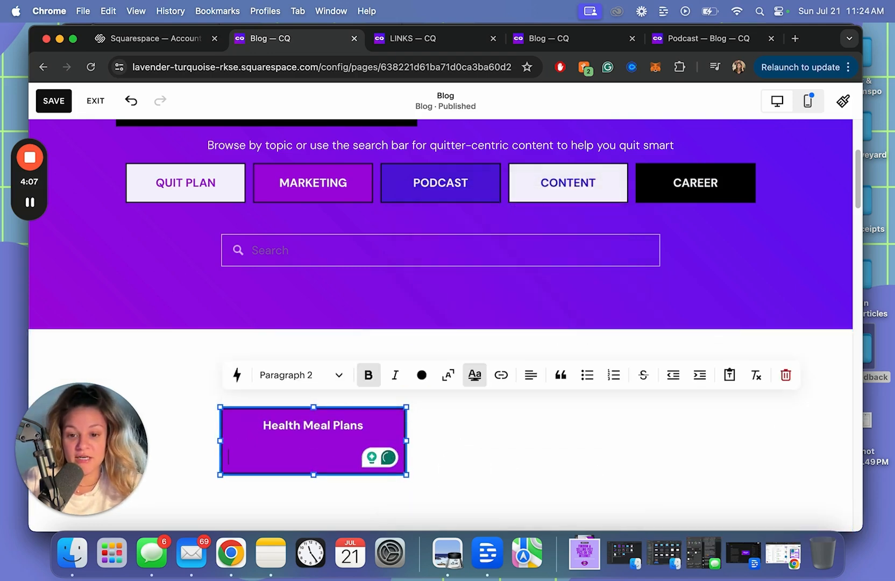
{"action": "left_click", "coordinate": [318, 485]}
{"action": "left_click", "coordinate": [310, 469]}
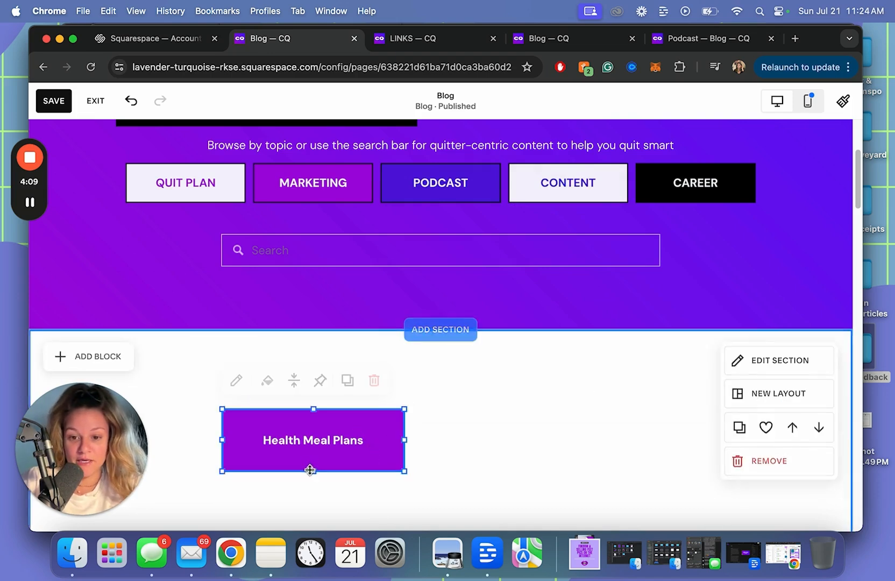
{"action": "left_click_drag", "start_coordinate": [313, 473], "coordinate": [310, 449]}
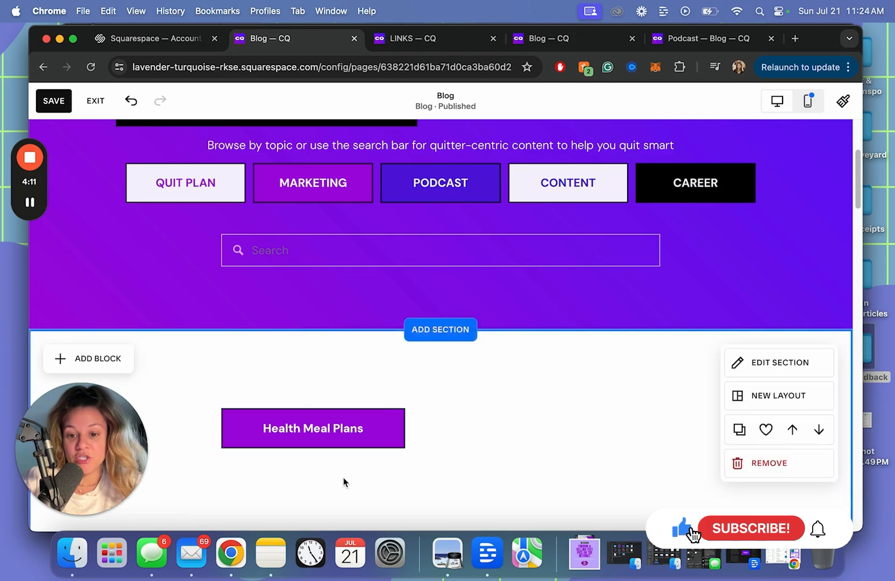
Copy and paste the button, placing the duplicate to the right of the original
{"action": "key", "text": "super+c"}
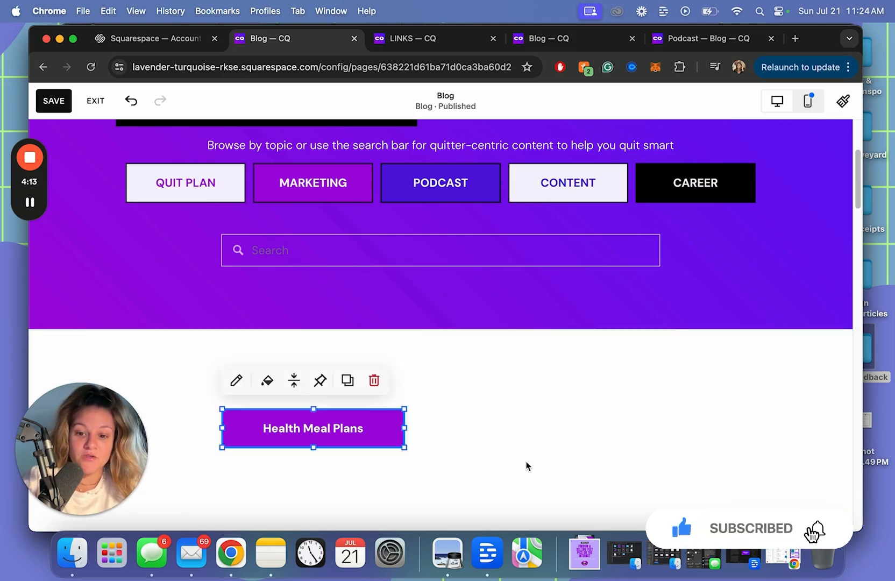
{"action": "left_click", "coordinate": [525, 465]}
{"action": "key", "text": "super+v"}
{"action": "left_click_drag", "start_coordinate": [352, 437], "coordinate": [562, 430]}
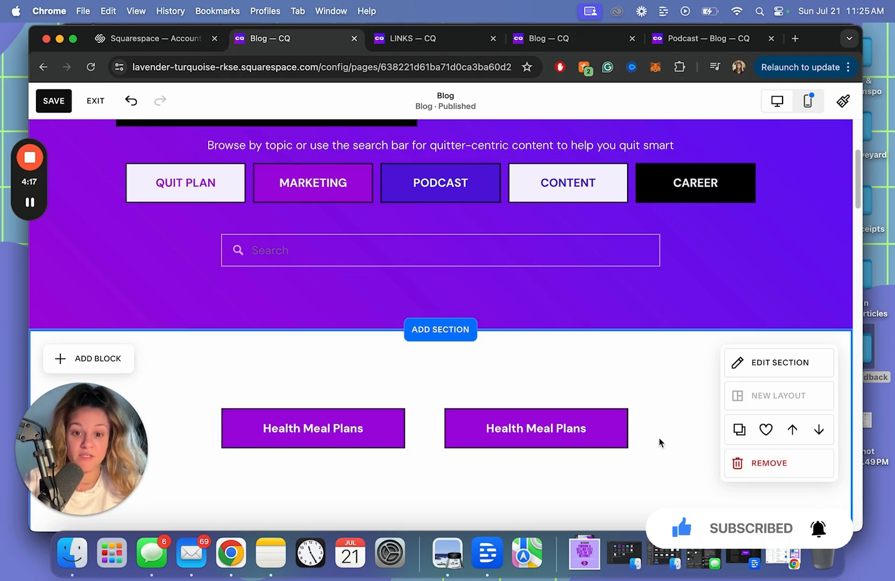
Insert a blank section above the newsletter on the Blog page
{"action": "scroll", "coordinate": [538, 358], "scroll_direction": "down", "scroll_amount": 5}
{"action": "scroll", "coordinate": [515, 362], "scroll_direction": "down", "scroll_amount": 5}
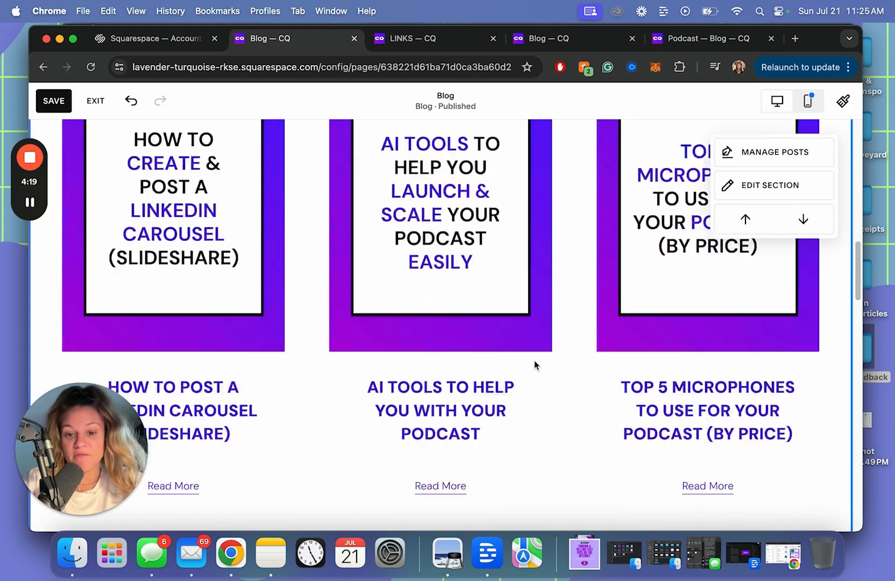
{"action": "scroll", "coordinate": [573, 370], "scroll_direction": "up", "scroll_amount": 8}
{"action": "scroll", "coordinate": [578, 355], "scroll_direction": "up", "scroll_amount": 2}
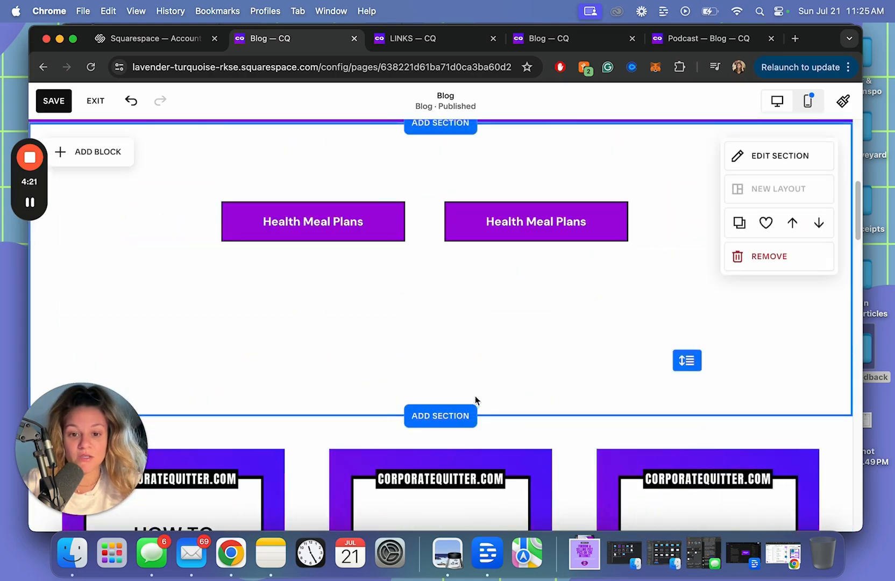
{"action": "scroll", "coordinate": [492, 404], "scroll_direction": "down", "scroll_amount": 10}
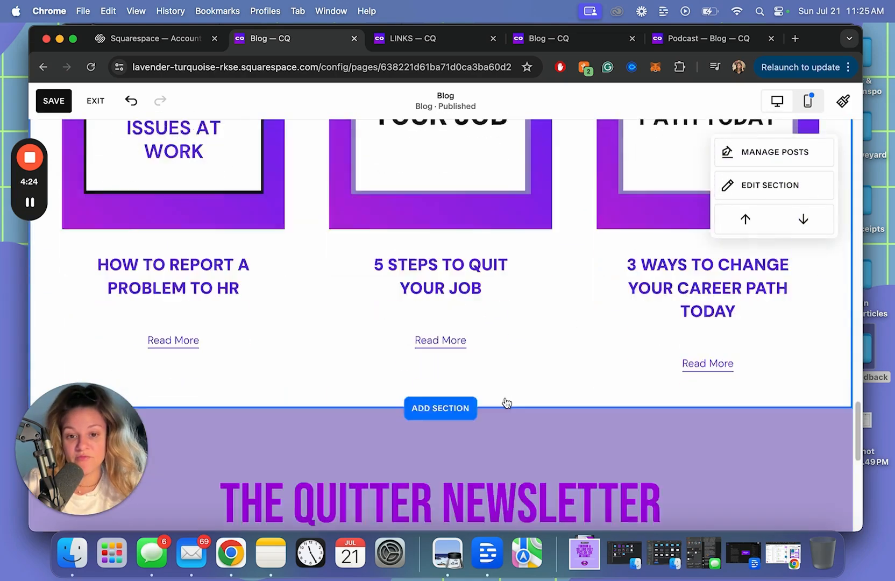
{"action": "scroll", "coordinate": [484, 387], "scroll_direction": "down", "scroll_amount": 2}
{"action": "left_click", "coordinate": [455, 360]}
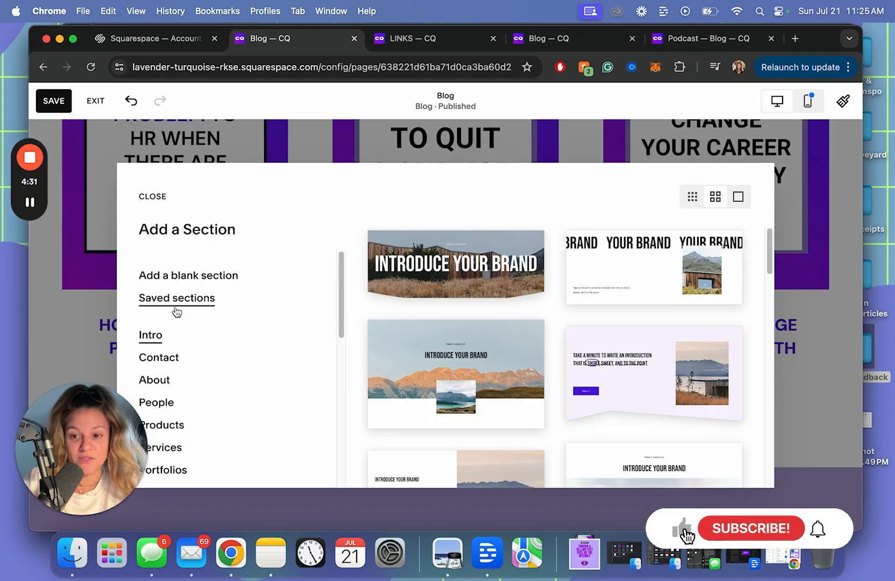
{"action": "left_click", "coordinate": [186, 285]}
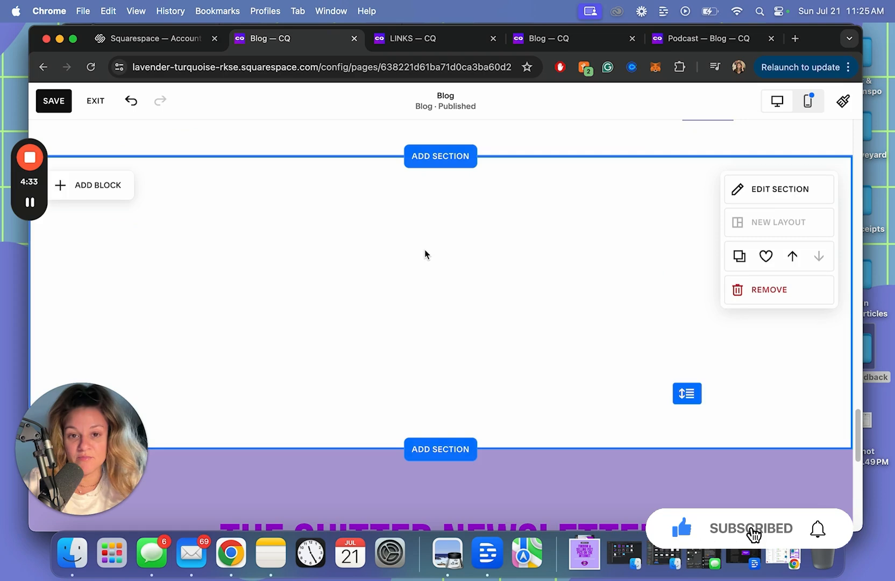
Add a text block to that section and begin typing the about-the-author heading
{"action": "left_click", "coordinate": [82, 183]}
{"action": "left_click", "coordinate": [110, 281]}
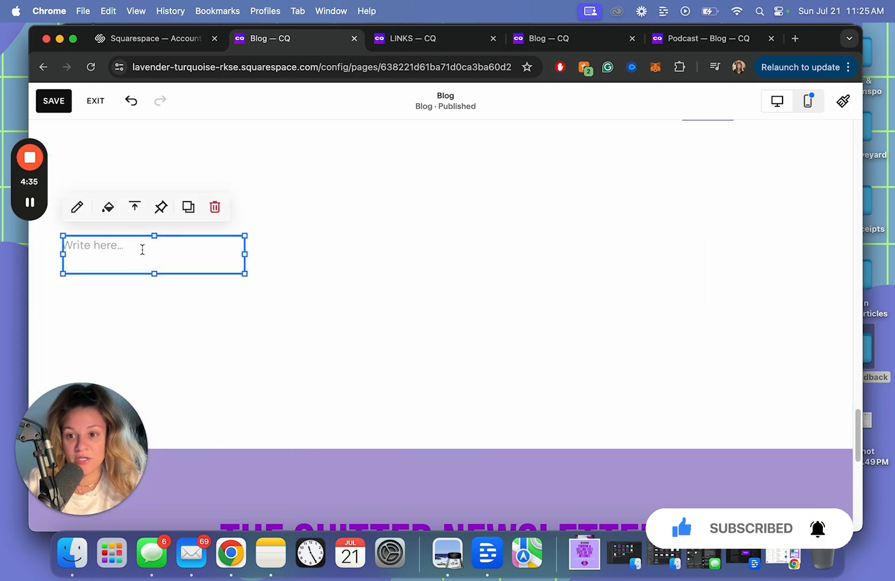
{"action": "type", "text": "abot"}
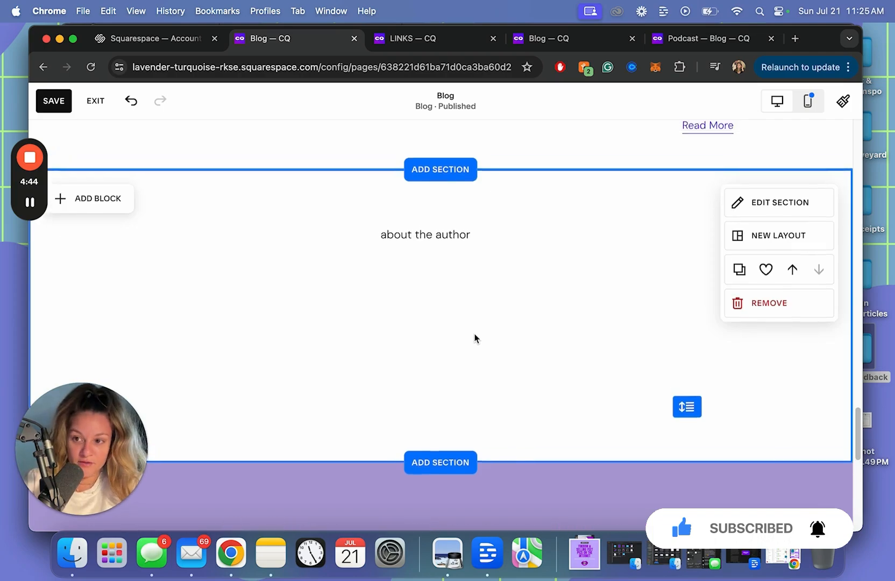
{"action": "scroll", "coordinate": [474, 338], "scroll_direction": "up", "scroll_amount": 20}
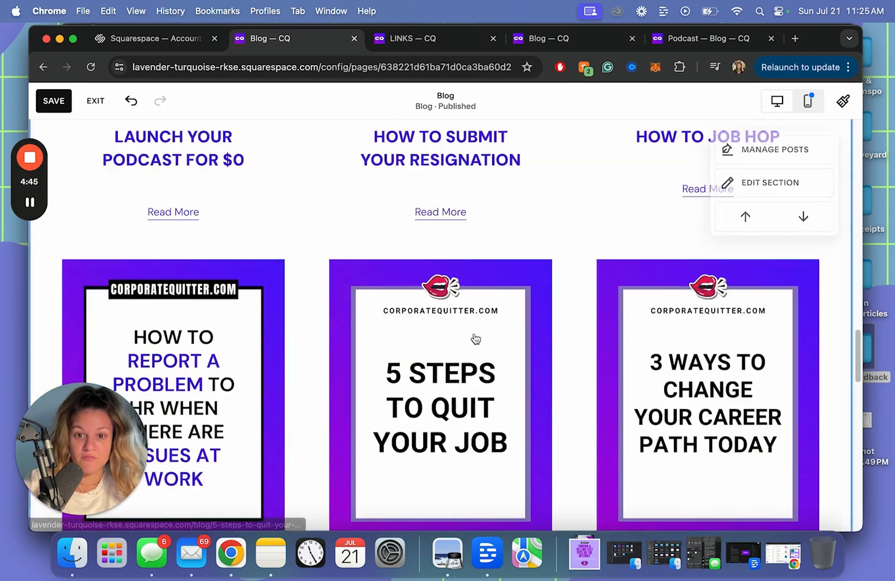
{"action": "scroll", "coordinate": [484, 333], "scroll_direction": "up", "scroll_amount": 10}
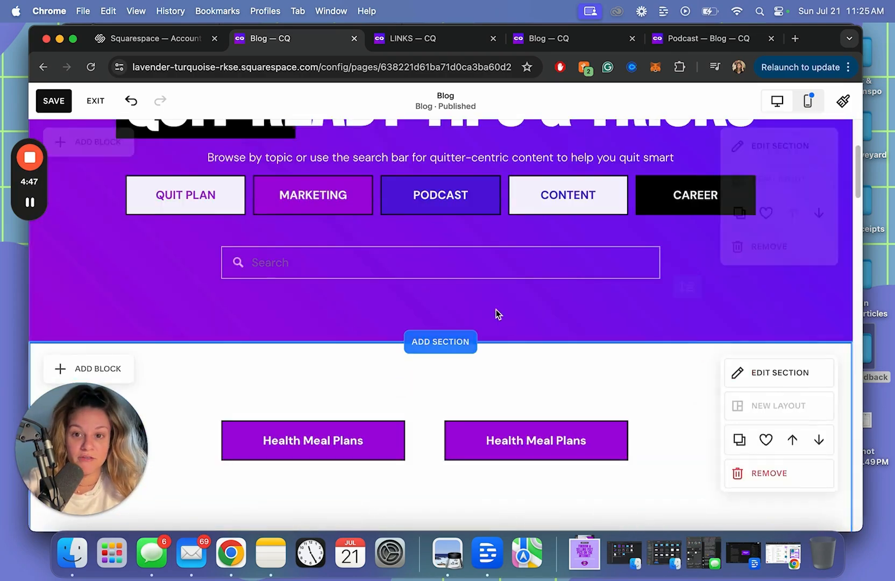
Replace the second button's label text with 'About the author'
{"action": "left_click", "coordinate": [525, 442]}
{"action": "left_click", "coordinate": [460, 393]}
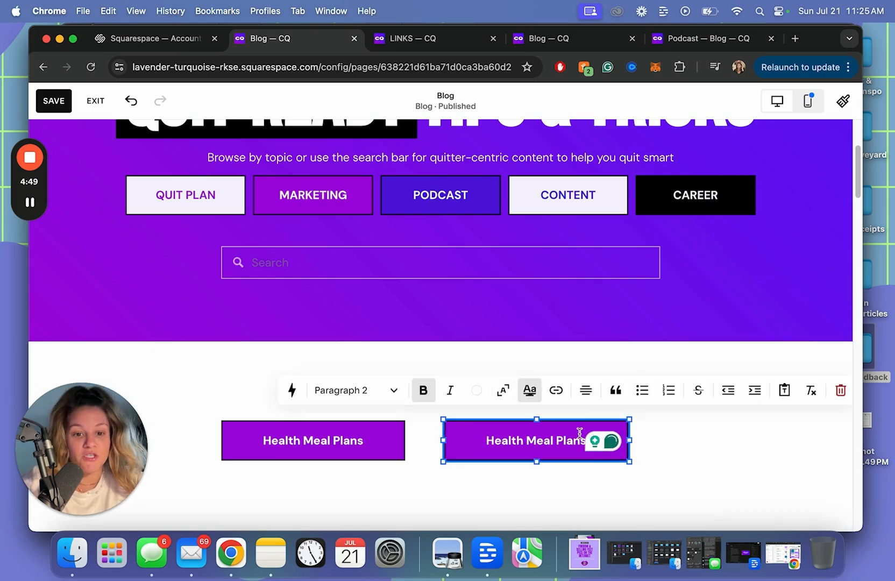
{"action": "key", "text": "super+a"}
{"action": "type", "text": "About the au"}
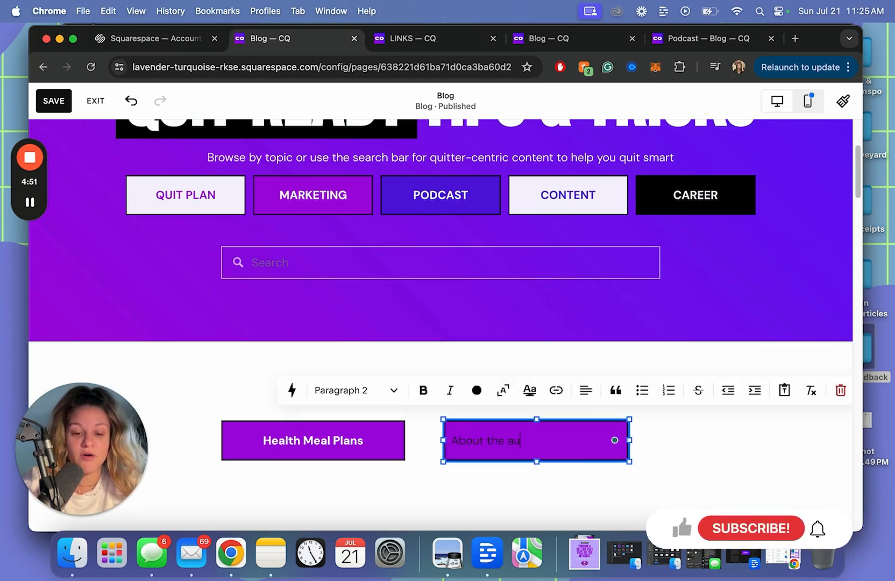
Make the About the author label bold and centre-aligned
{"action": "key", "text": "super+a"}
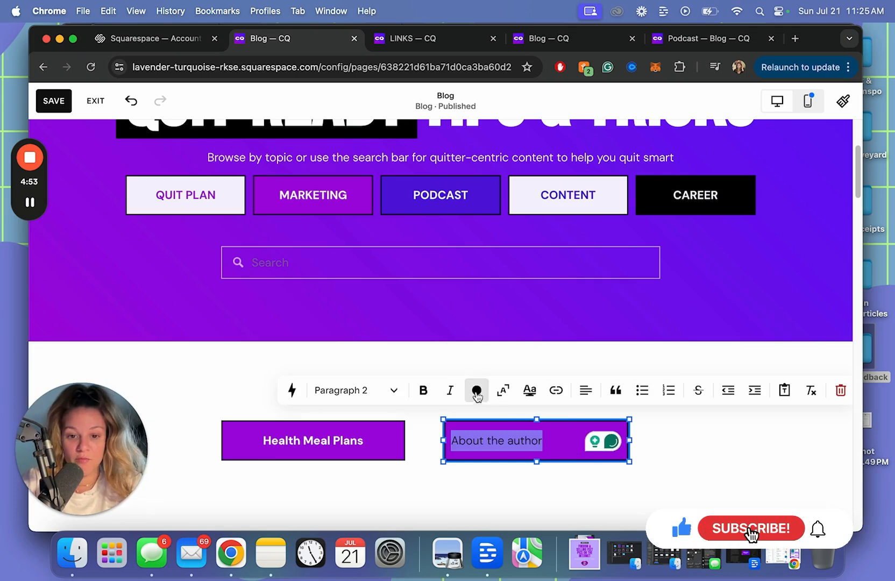
{"action": "left_click", "coordinate": [475, 395]}
{"action": "key", "text": "super+b"}
{"action": "left_click", "coordinate": [469, 401]}
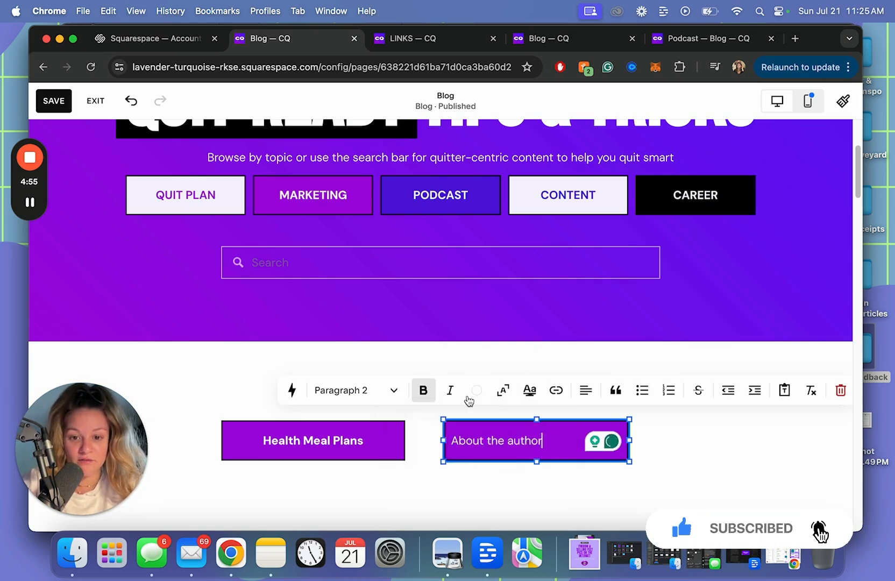
{"action": "key", "text": "super+a"}
{"action": "left_click", "coordinate": [424, 390]}
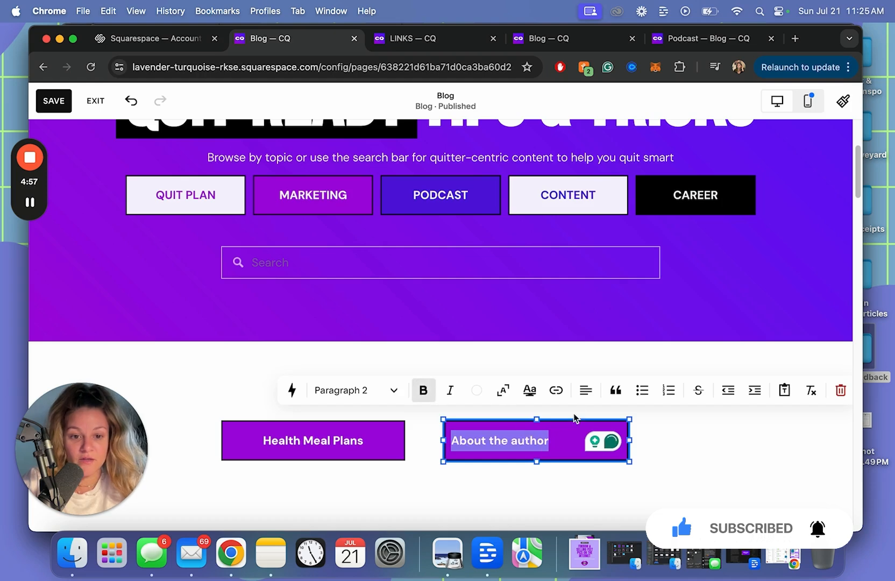
{"action": "left_click", "coordinate": [586, 391]}
{"action": "left_click", "coordinate": [573, 423]}
{"action": "left_click", "coordinate": [678, 467]}
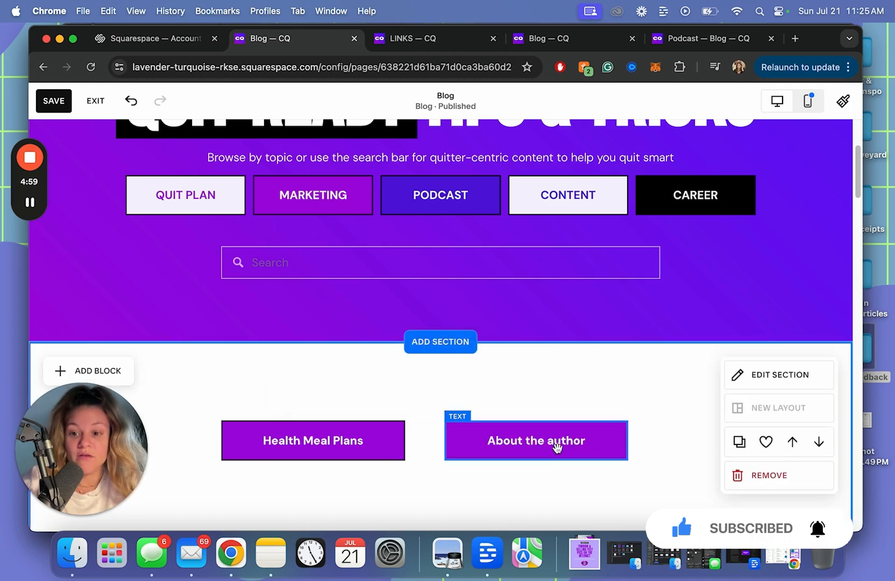
{"action": "double_click", "coordinate": [557, 447]}
{"action": "left_click", "coordinate": [656, 446]}
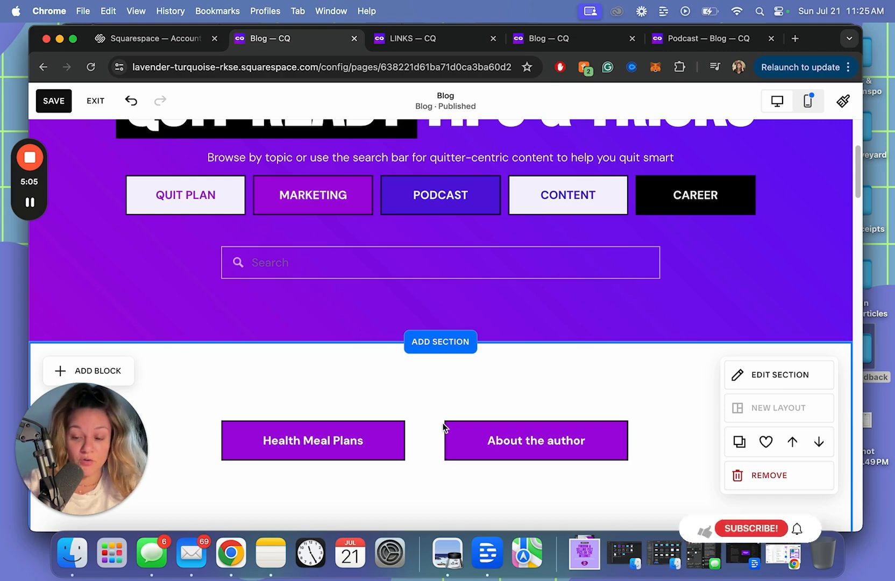
Add a Code block and place it right of the 'about the author' text in the bottom section
{"action": "scroll", "coordinate": [457, 431], "scroll_direction": "down", "scroll_amount": 15}
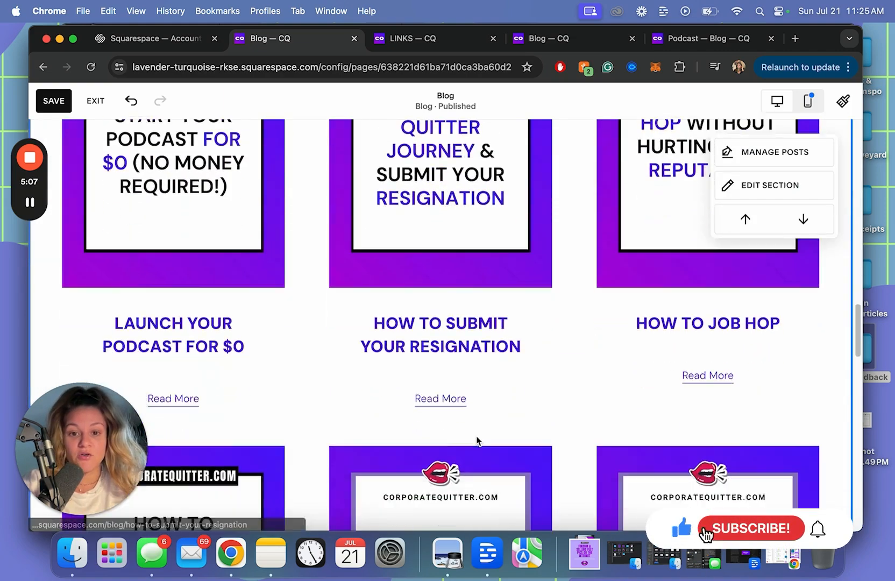
{"action": "scroll", "coordinate": [476, 436], "scroll_direction": "down", "scroll_amount": 10}
{"action": "left_click", "coordinate": [493, 422]}
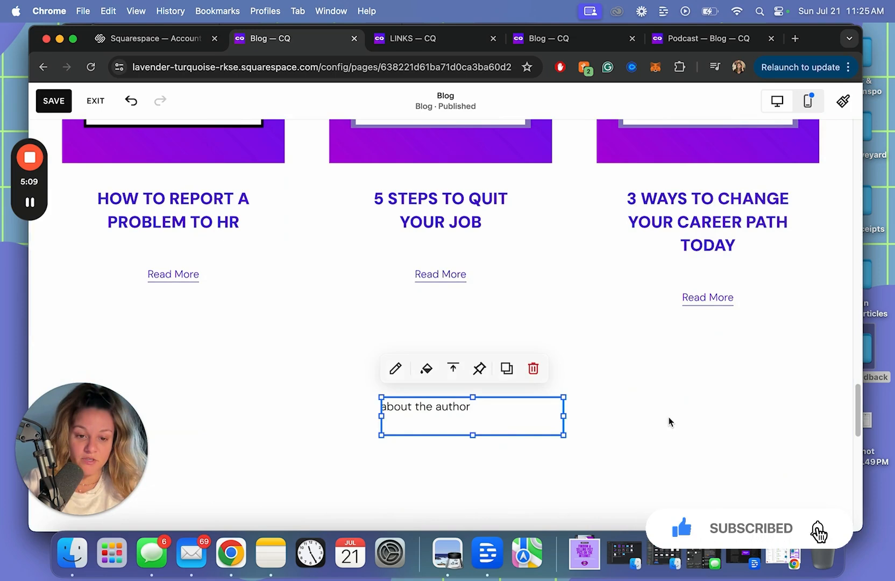
{"action": "left_click", "coordinate": [98, 374]}
{"action": "scroll", "coordinate": [100, 425], "scroll_direction": "down", "scroll_amount": 5}
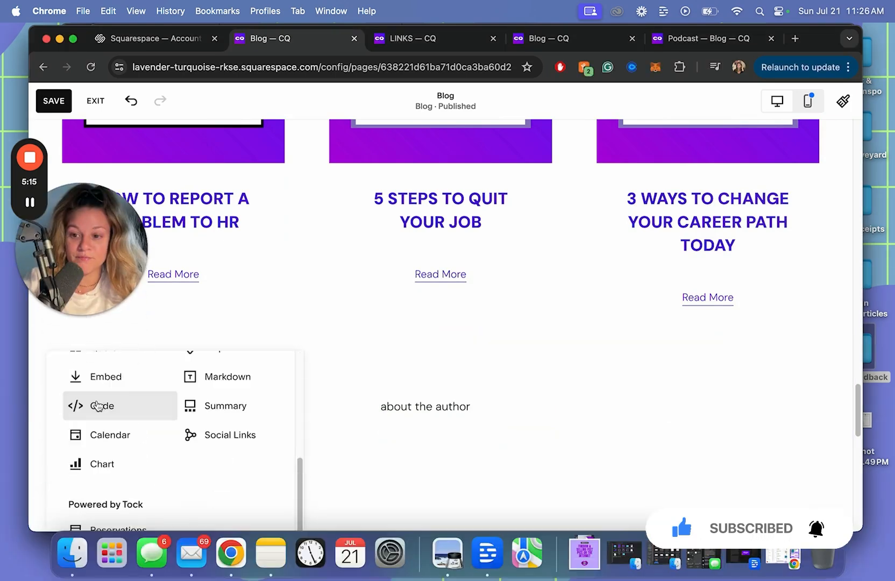
{"action": "left_click", "coordinate": [98, 407]}
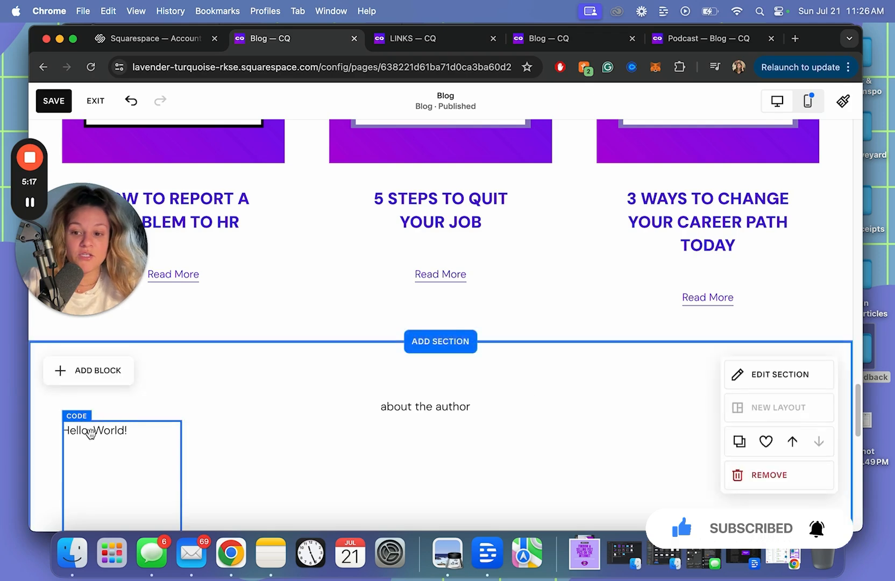
{"action": "left_click_drag", "start_coordinate": [76, 429], "coordinate": [608, 417]}
Change the code block's HTML to <div id="about-the-author"></div>
{"action": "double_click", "coordinate": [614, 386]}
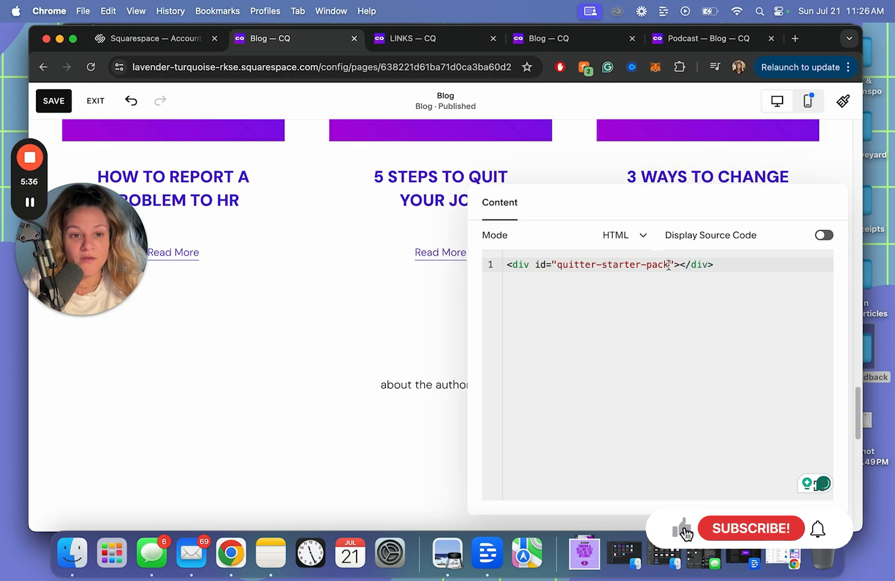
{"action": "key", "text": "BackSpace"}
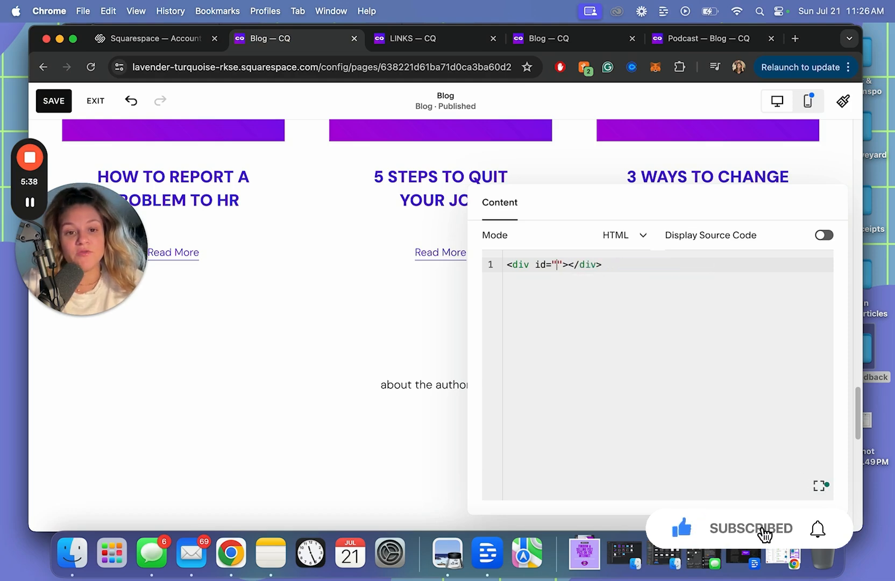
{"action": "type", "text": "about-the-author"}
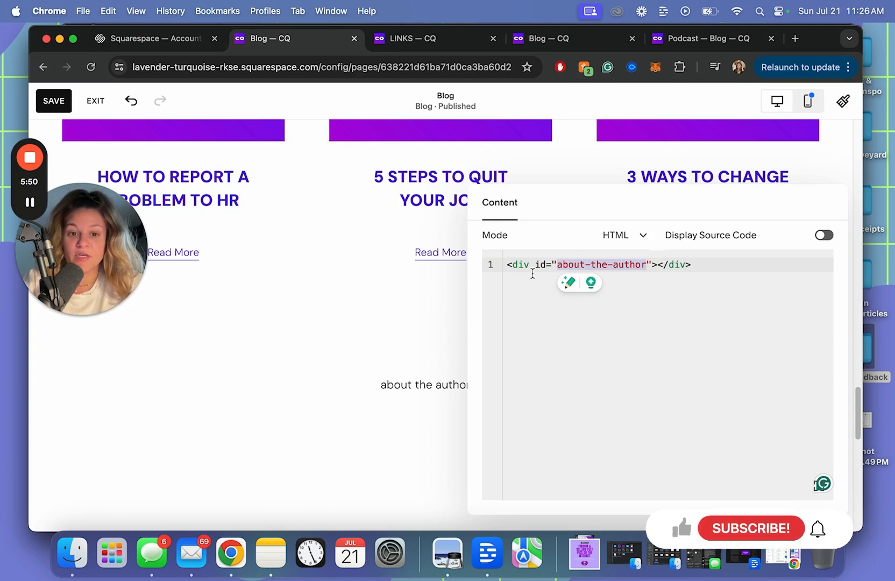
{"action": "left_click", "coordinate": [434, 353]}
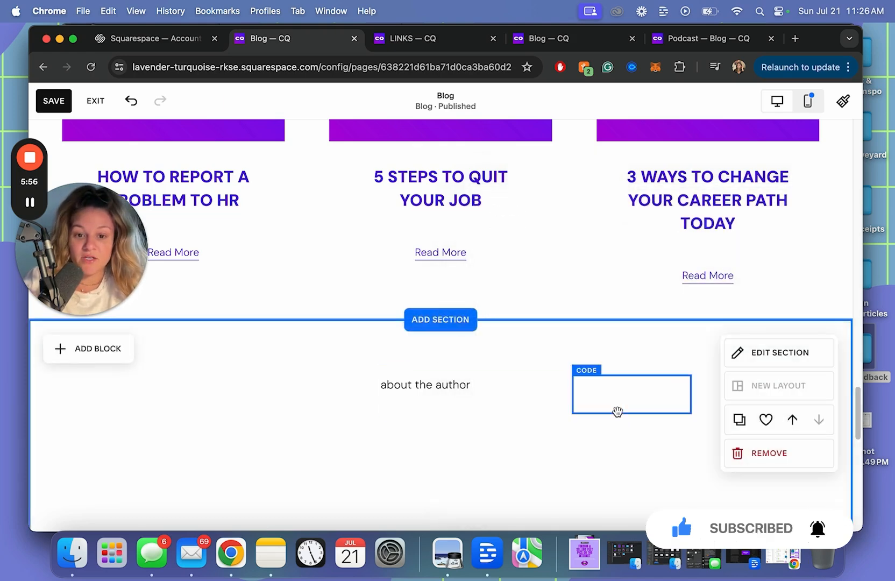
Link the About the author button to #about-the-author
{"action": "left_click", "coordinate": [618, 411]}
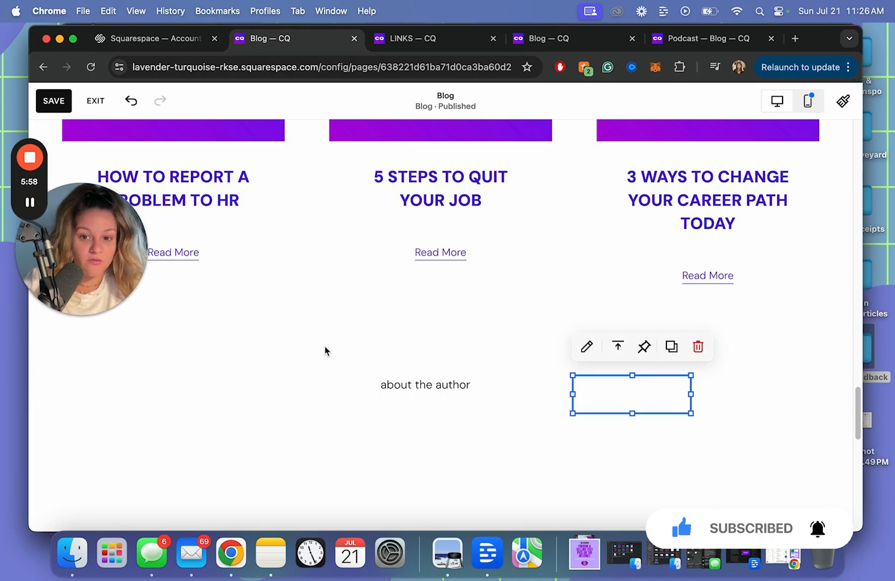
{"action": "scroll", "coordinate": [357, 380], "scroll_direction": "up", "scroll_amount": 10}
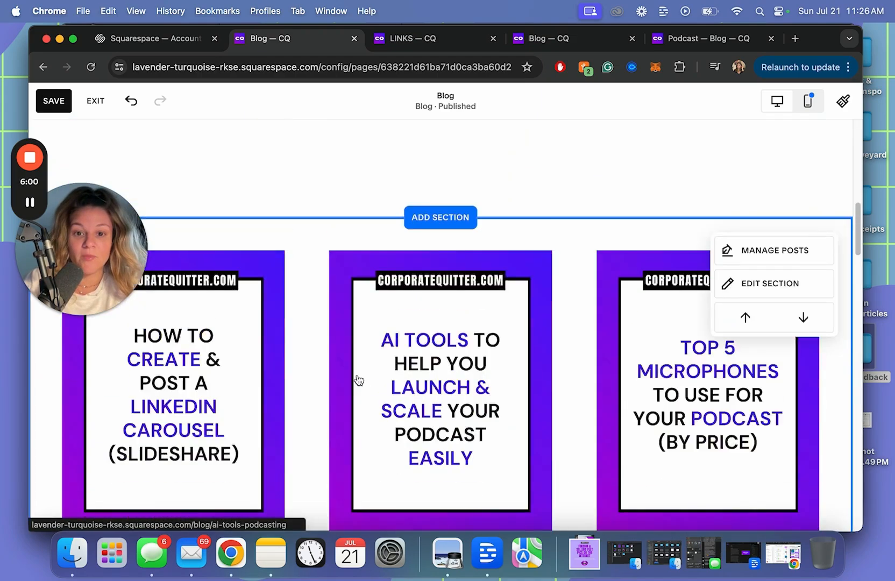
{"action": "scroll", "coordinate": [358, 380], "scroll_direction": "up", "scroll_amount": 5}
{"action": "left_click", "coordinate": [519, 299]}
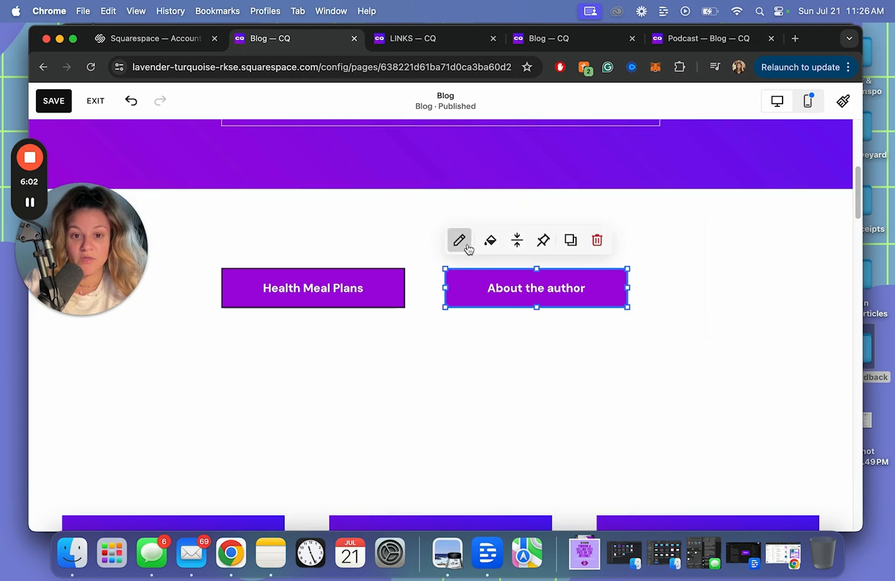
{"action": "left_click", "coordinate": [467, 246]}
{"action": "left_click", "coordinate": [552, 248]}
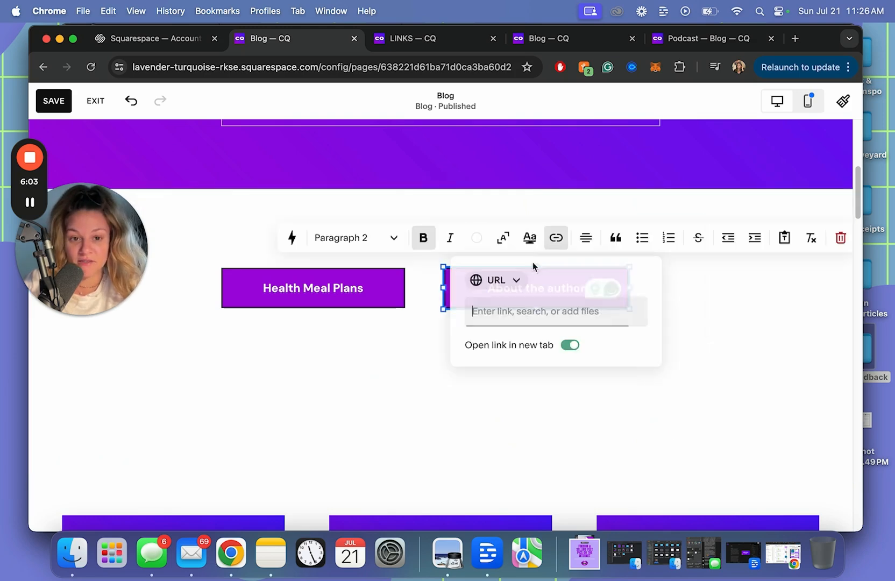
{"action": "left_click", "coordinate": [548, 315]}
{"action": "type", "text": "#about-the-author"}
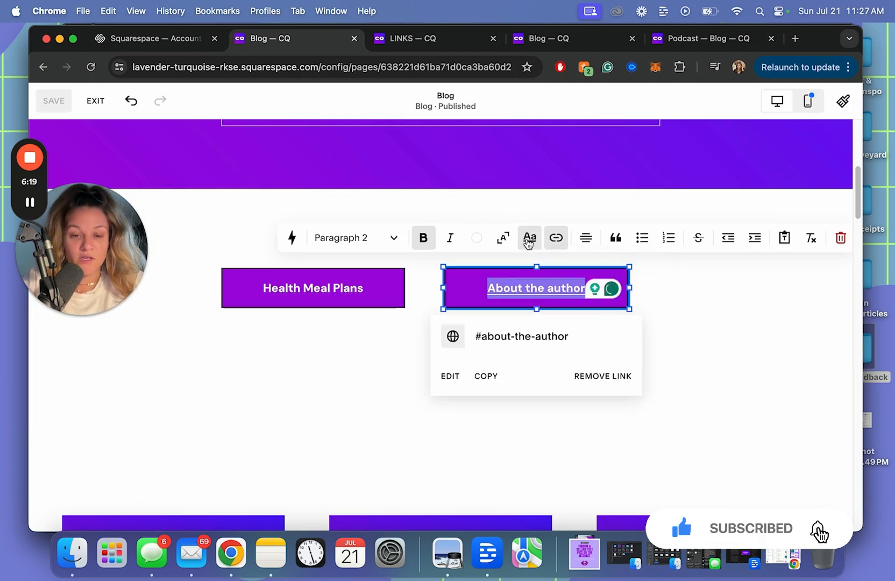
Give the About the author label a thick purple bar highlight
{"action": "left_click", "coordinate": [530, 237]}
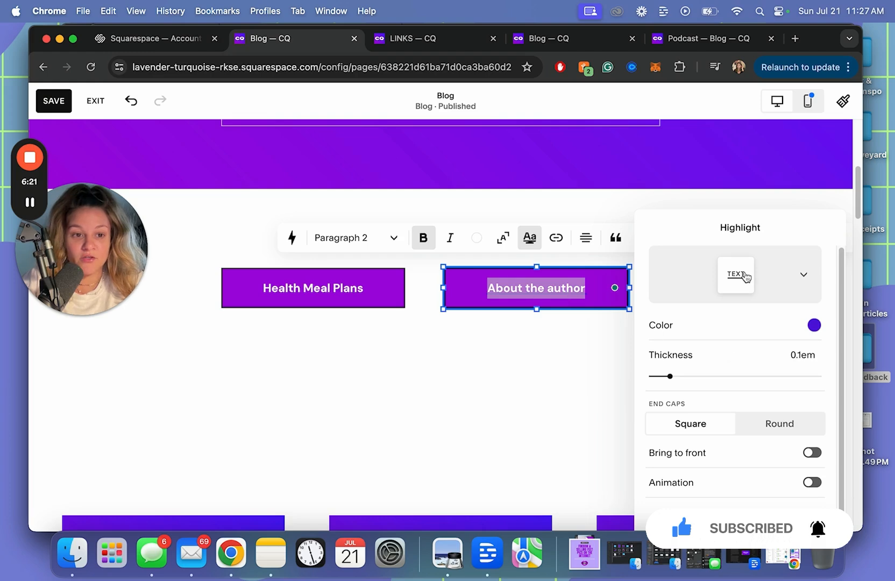
{"action": "left_click", "coordinate": [747, 277]}
{"action": "left_click", "coordinate": [699, 343]}
{"action": "left_click", "coordinate": [813, 327]}
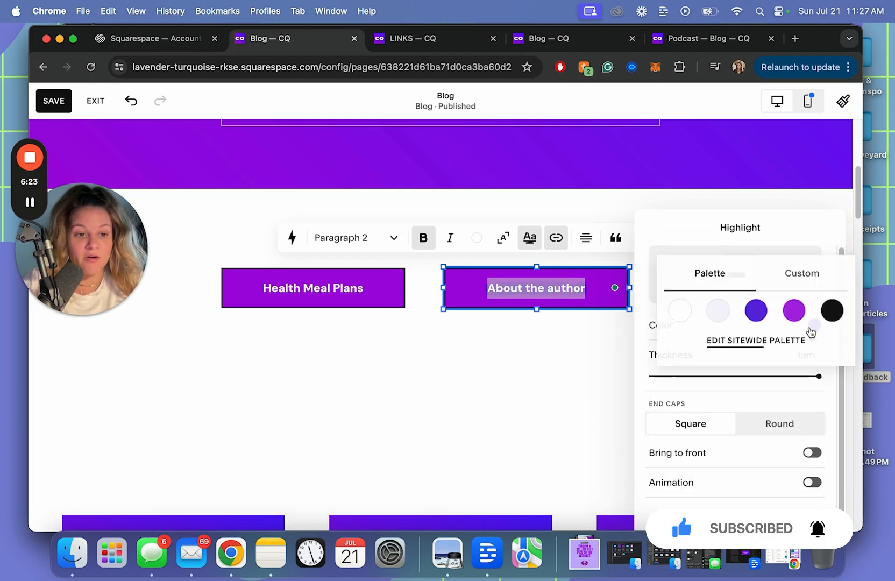
{"action": "left_click", "coordinate": [794, 311]}
{"action": "left_click", "coordinate": [572, 362]}
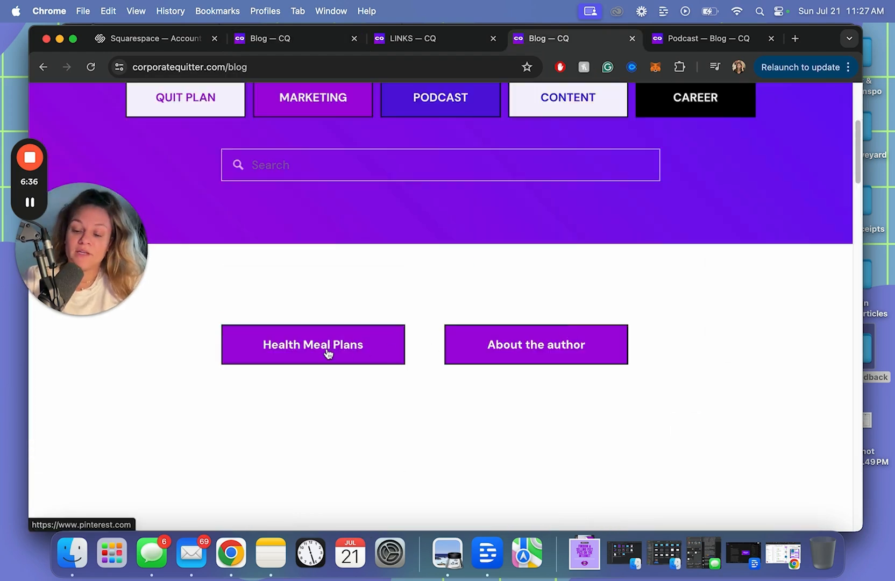
Test the Health Meal Plans and About the author button links on the live blog
{"action": "left_click", "coordinate": [327, 354]}
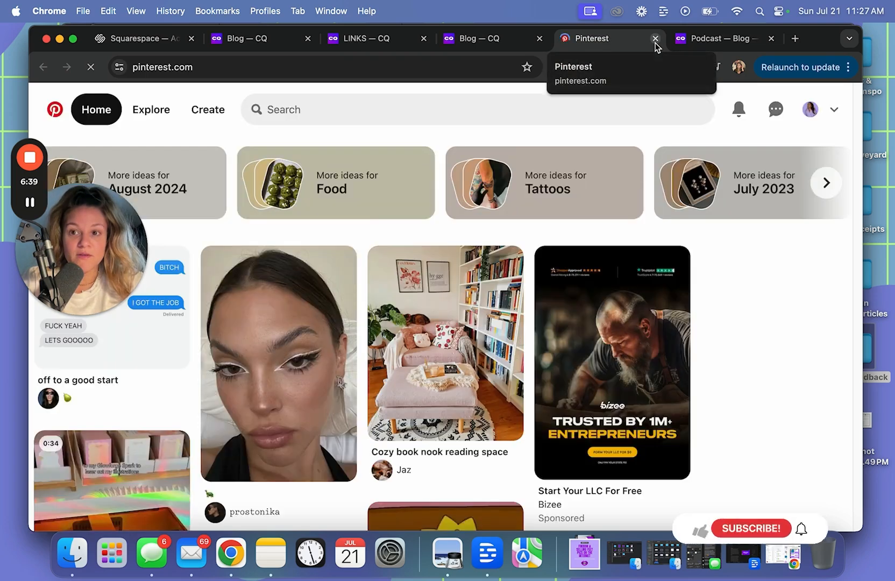
{"action": "left_click", "coordinate": [655, 39]}
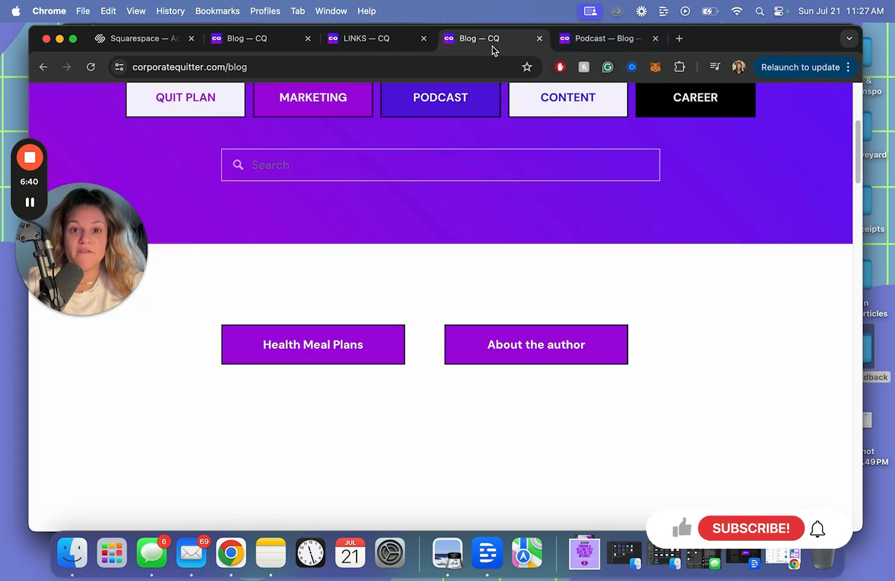
{"action": "left_click", "coordinate": [558, 343]}
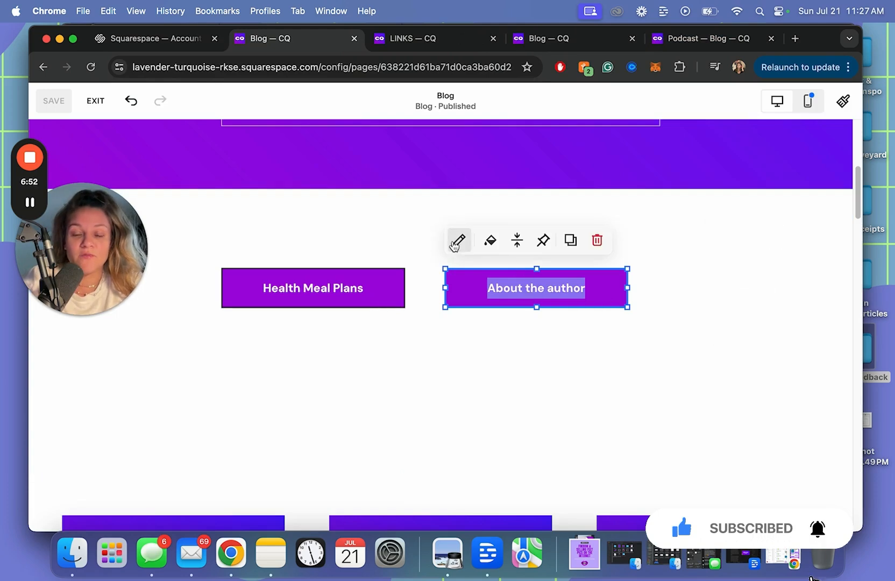
Turn off 'Open link in new tab' for the About the author link and save the page
{"action": "left_click", "coordinate": [457, 241]}
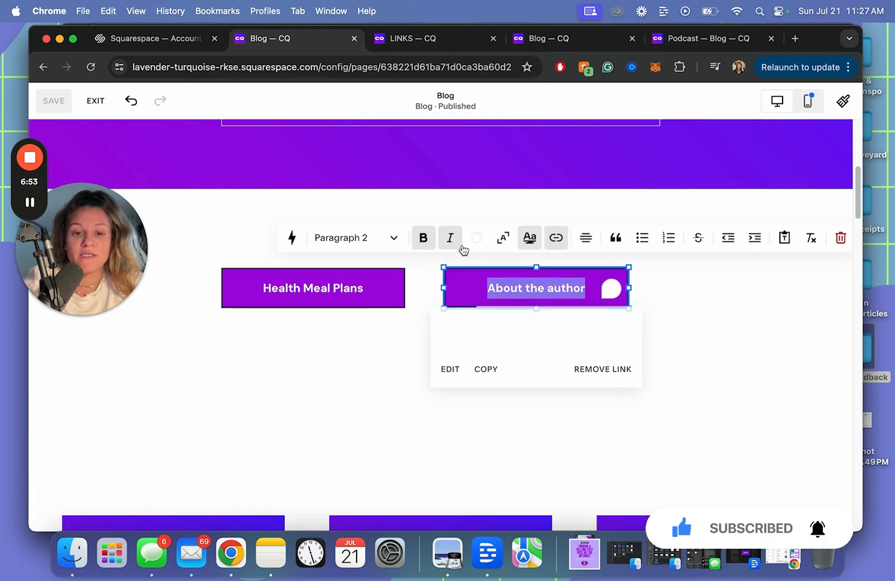
{"action": "left_click", "coordinate": [450, 372]}
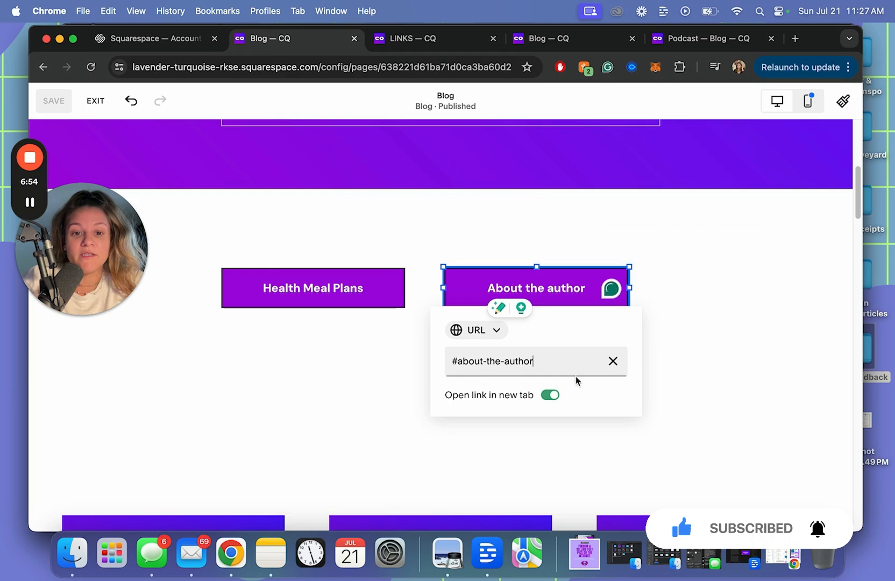
{"action": "left_click", "coordinate": [548, 396]}
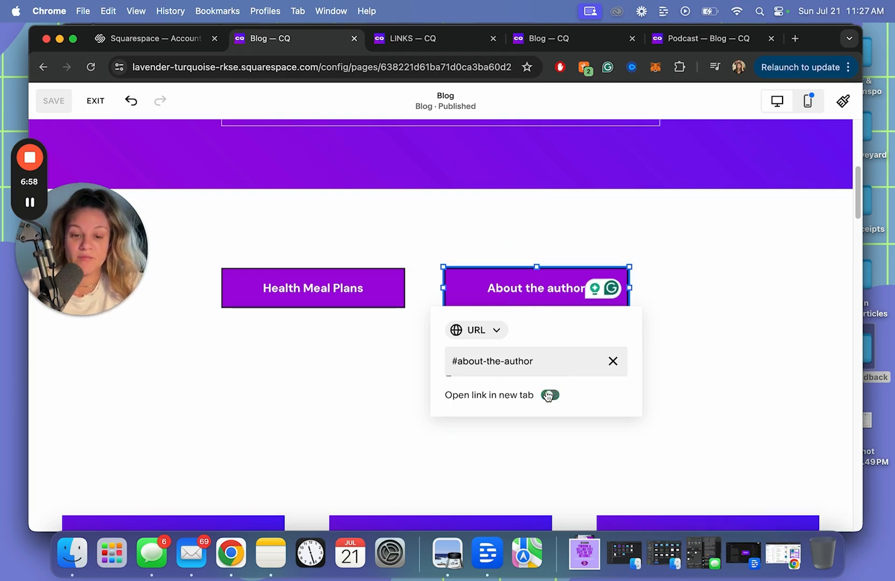
{"action": "left_click", "coordinate": [378, 374]}
{"action": "left_click", "coordinate": [52, 100]}
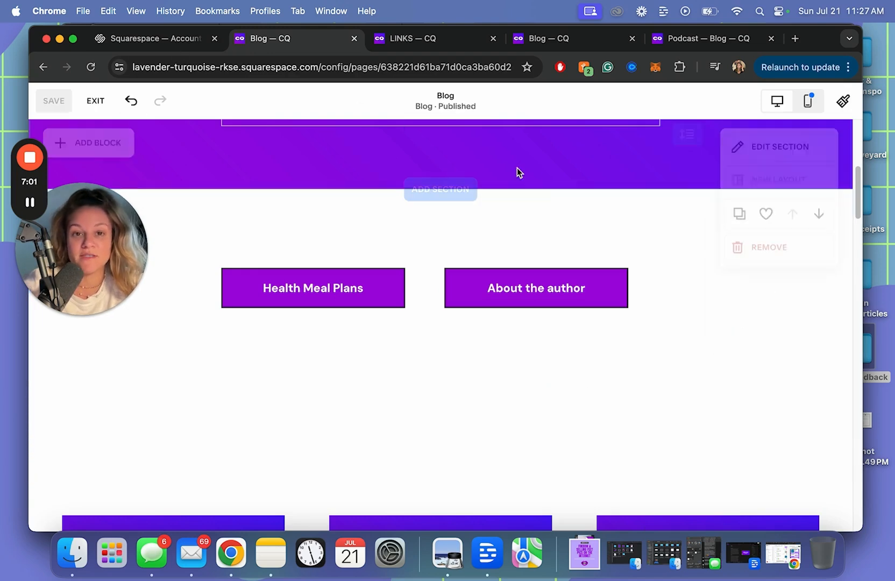
Reload the live blog and confirm About the author jumps to the author section
{"action": "left_click", "coordinate": [555, 43]}
{"action": "left_click", "coordinate": [467, 68]}
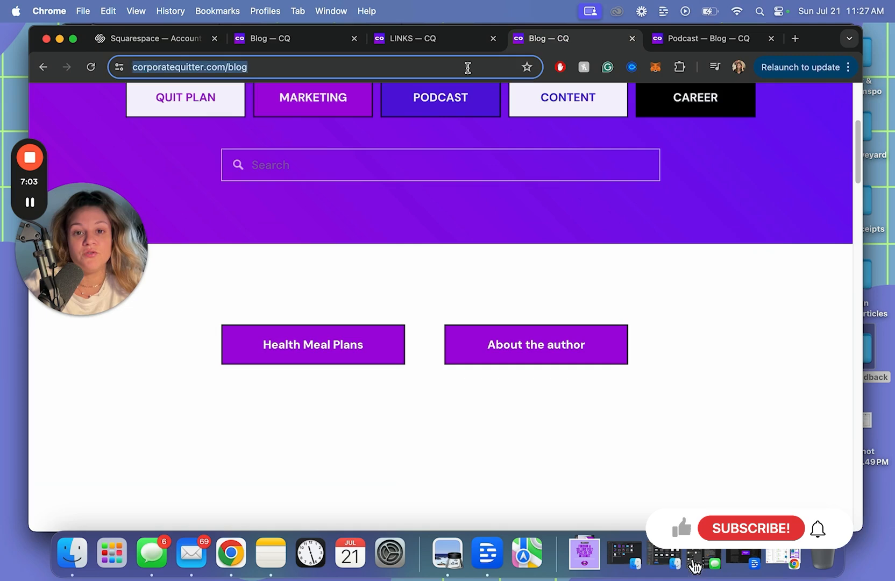
{"action": "key", "text": "Return"}
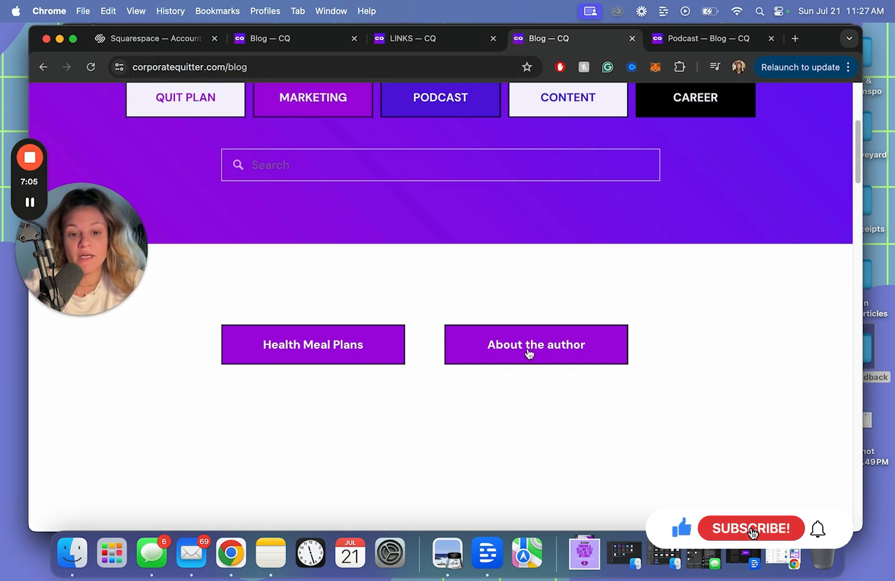
{"action": "left_click", "coordinate": [529, 351]}
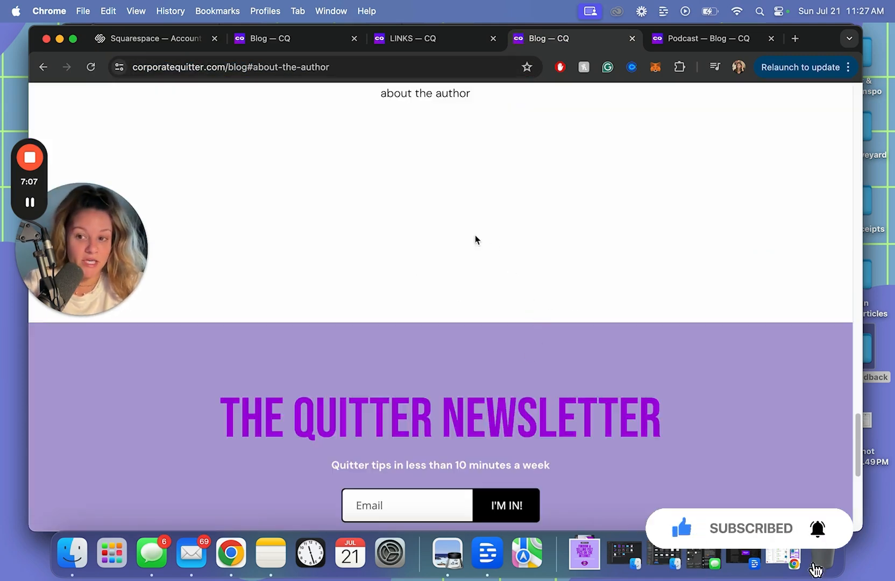
{"action": "scroll", "coordinate": [478, 178], "scroll_direction": "up", "scroll_amount": 3}
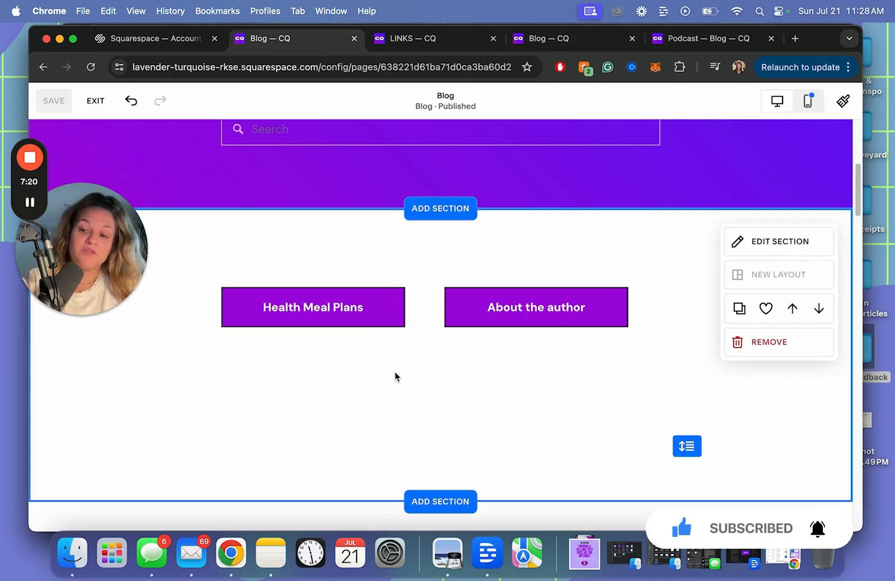
{"action": "scroll", "coordinate": [395, 369], "scroll_direction": "up", "scroll_amount": 4}
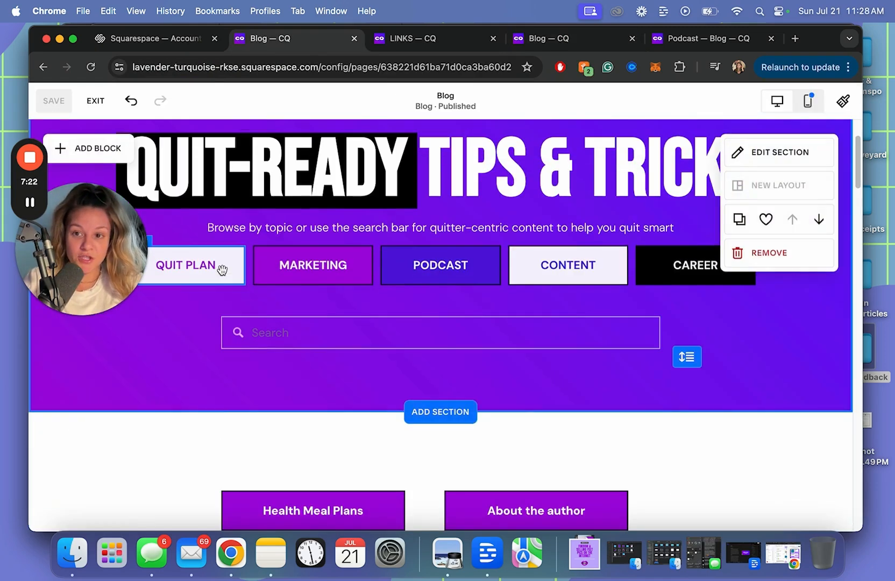
{"action": "left_click", "coordinate": [222, 269]}
{"action": "left_click", "coordinate": [313, 264]}
{"action": "left_click_drag", "start_coordinate": [87, 264], "coordinate": [96, 426]}
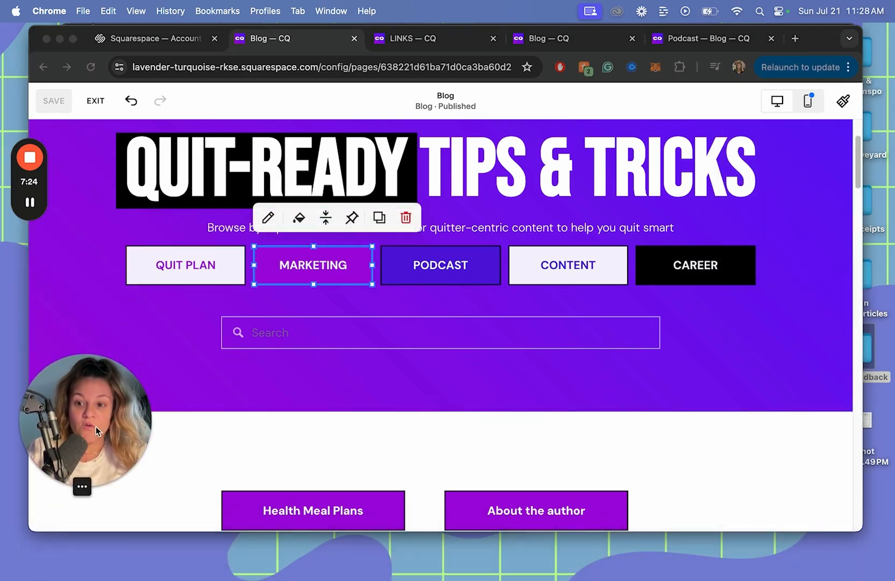
{"action": "left_click", "coordinate": [214, 262]}
{"action": "left_click", "coordinate": [473, 272]}
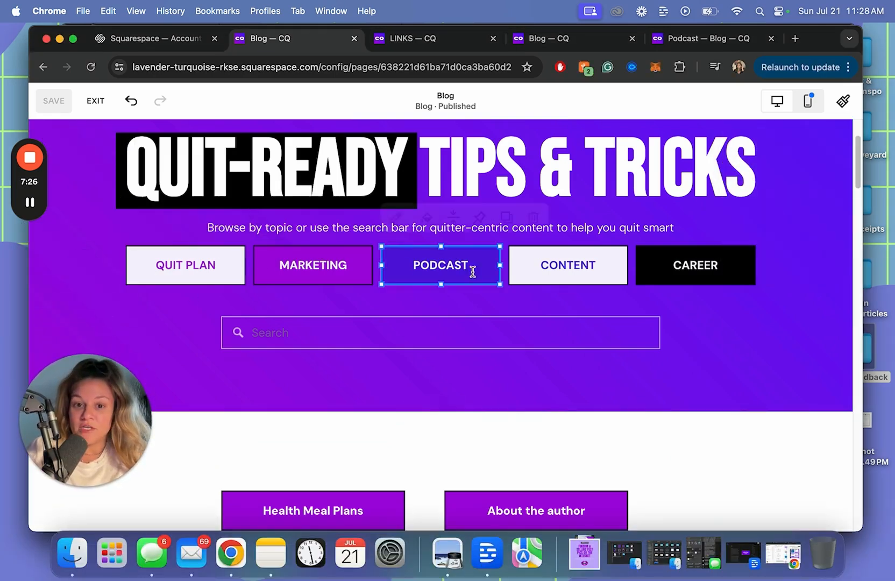
{"action": "left_click", "coordinate": [702, 279]}
{"action": "left_click", "coordinate": [711, 340]}
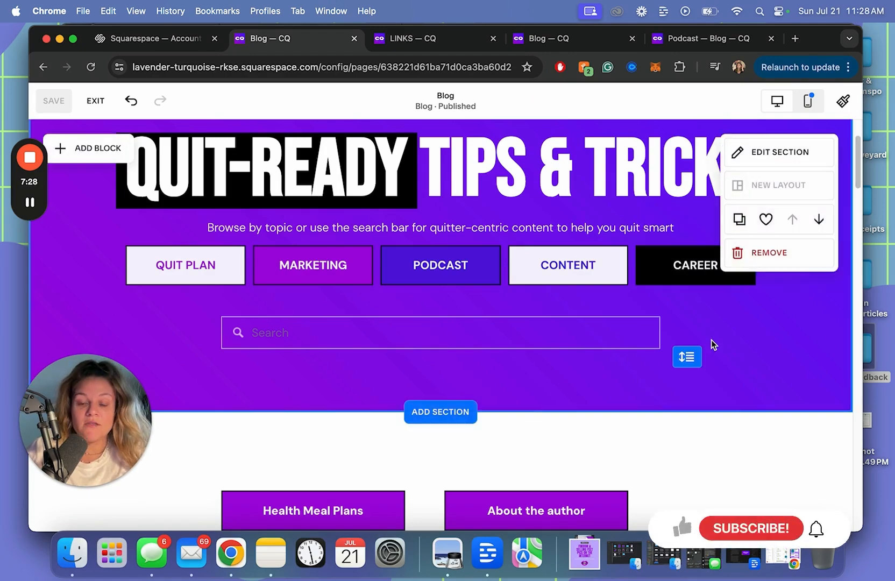
{"action": "scroll", "coordinate": [735, 432], "scroll_direction": "down", "scroll_amount": 1}
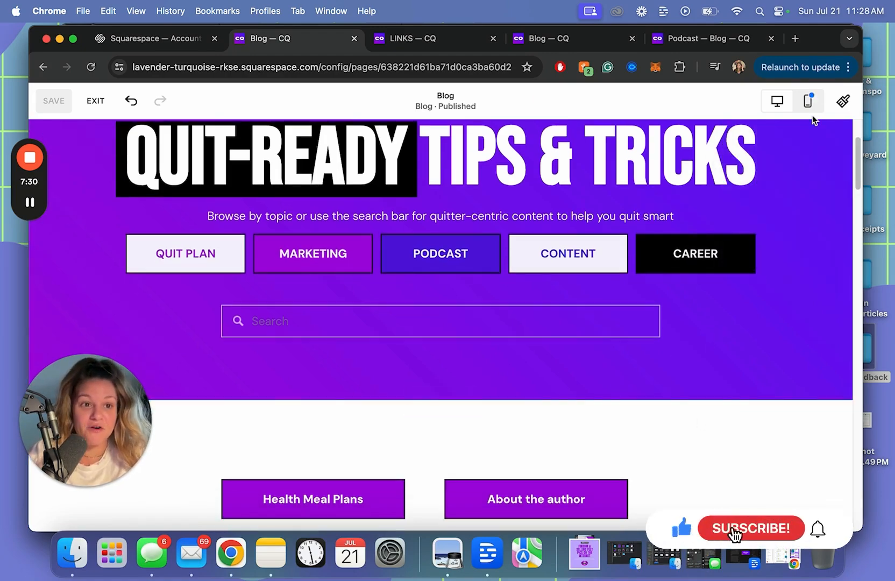
{"action": "scroll", "coordinate": [628, 412], "scroll_direction": "down", "scroll_amount": 1}
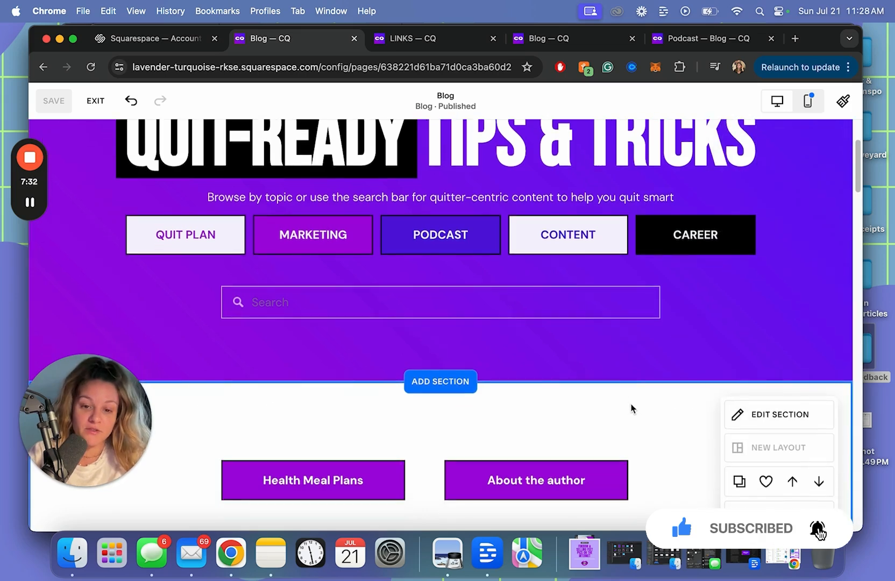
{"action": "scroll", "coordinate": [655, 428], "scroll_direction": "down", "scroll_amount": 3}
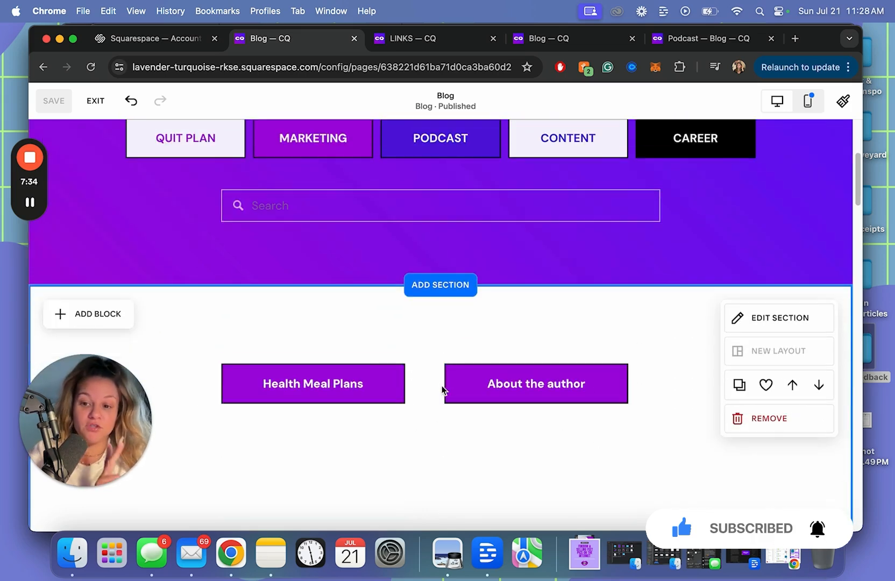